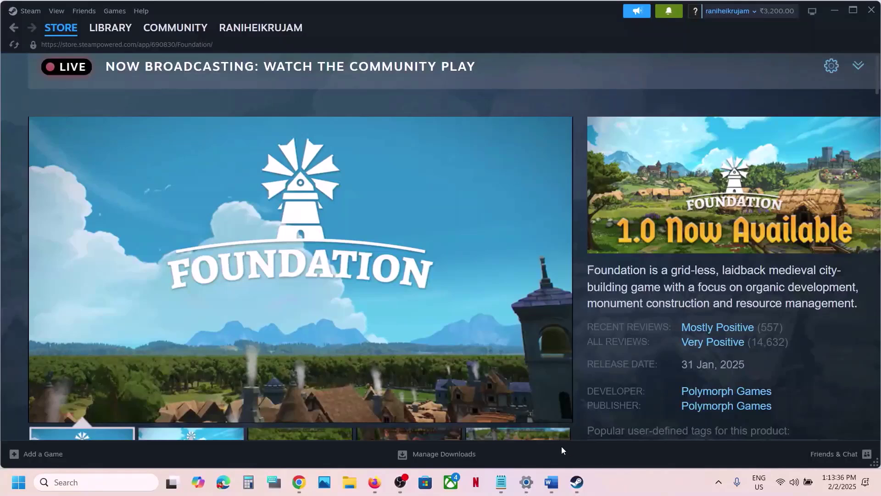
Step: Copy the launch option '-userpath C:\foundationdata' from the Word notes, then return to Steam
click(556, 473)
double_click(137, 147)
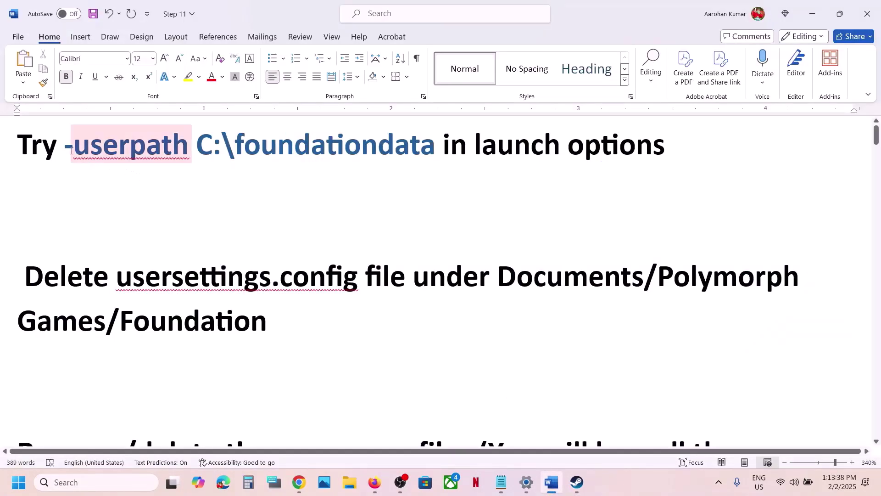
click(64, 148)
drag(100, 146, 367, 146)
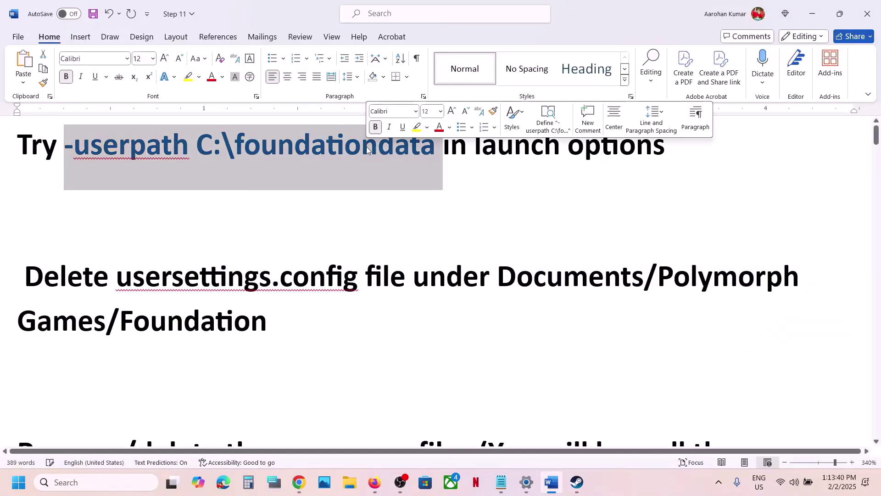
right_click(366, 147)
click(418, 209)
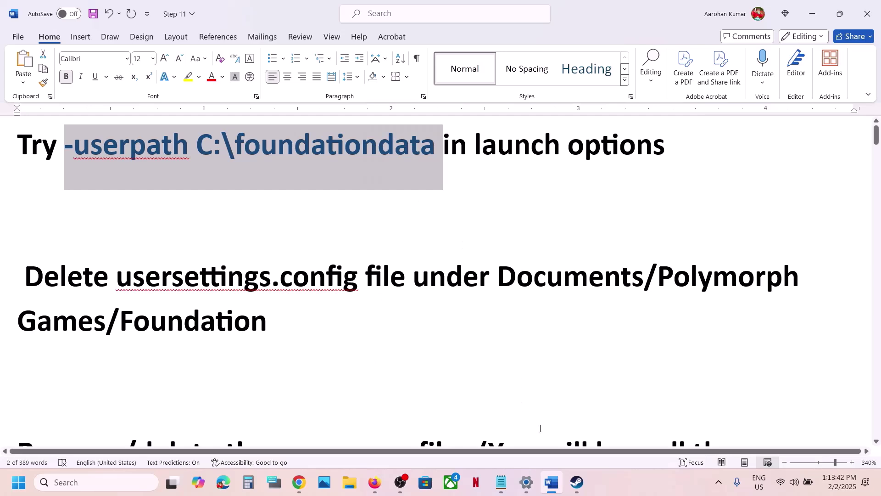
click(572, 485)
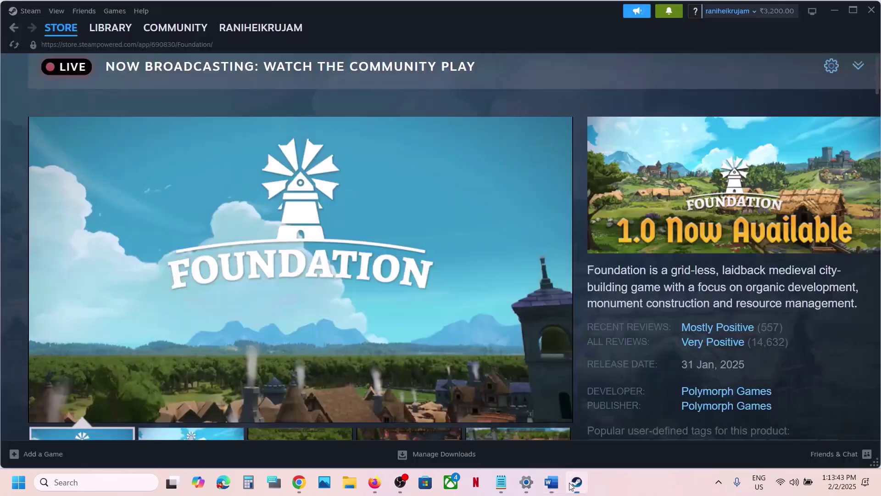
Step: Paste -userpath C:\foundationdata into the MARVEL vs. CAPCOM Fighting Collection: Arcade Classics launch options
click(111, 30)
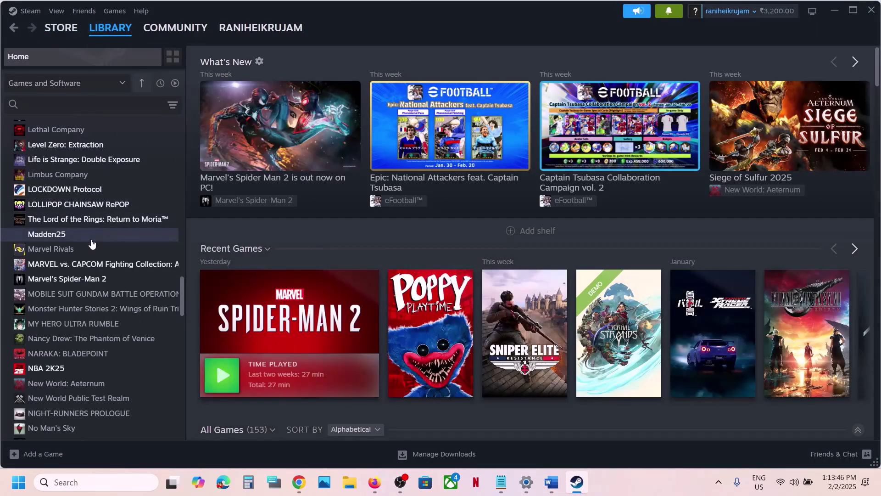
right_click(93, 265)
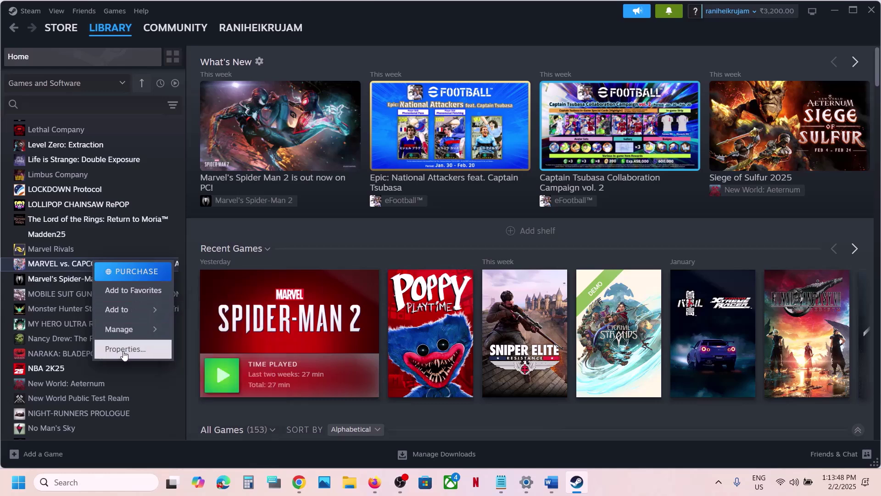
click(120, 347)
click(362, 309)
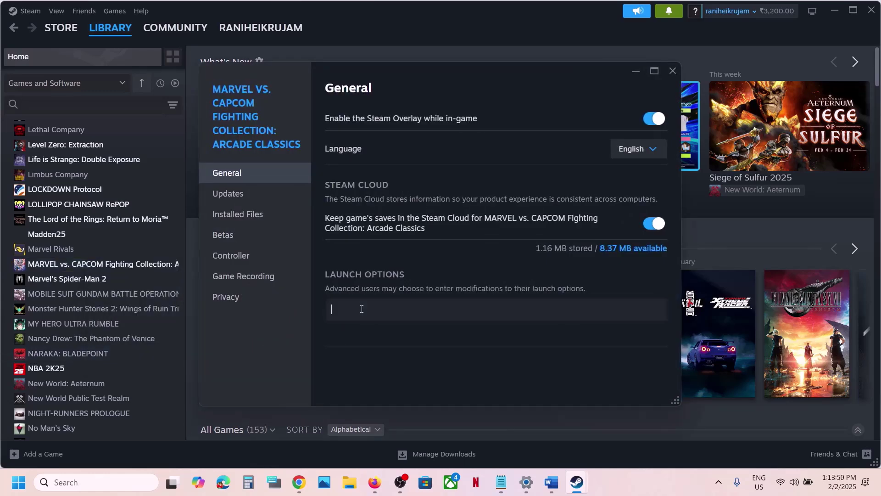
key(ctrl+v)
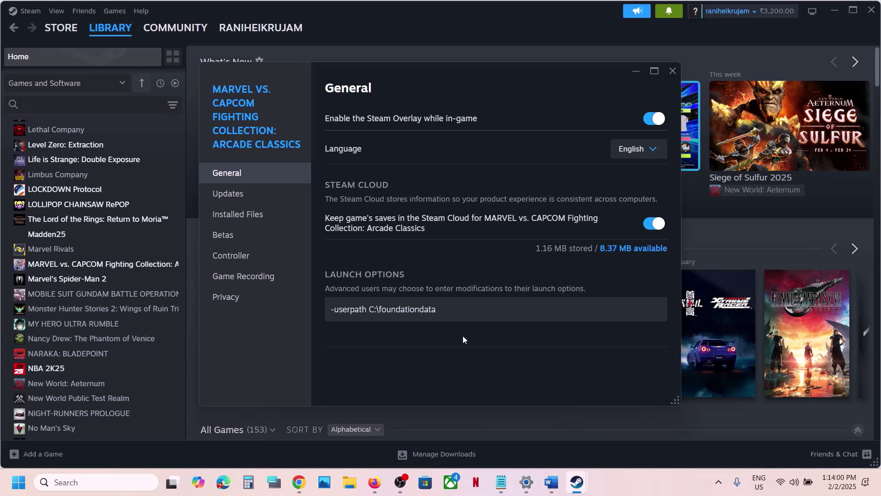
click(6, 24)
Step: Return Steam to the Foundation store page and highlight usersettings.config in the Word notes
drag(6, 24, 18, 31)
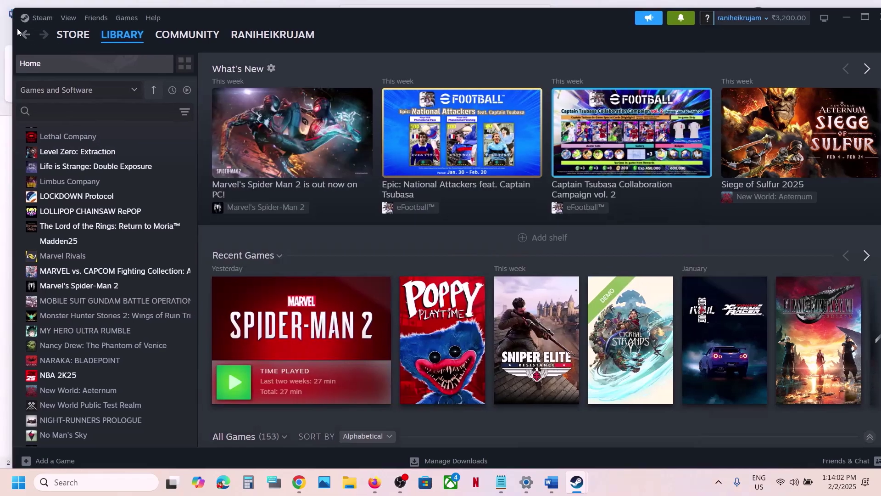
click(25, 35)
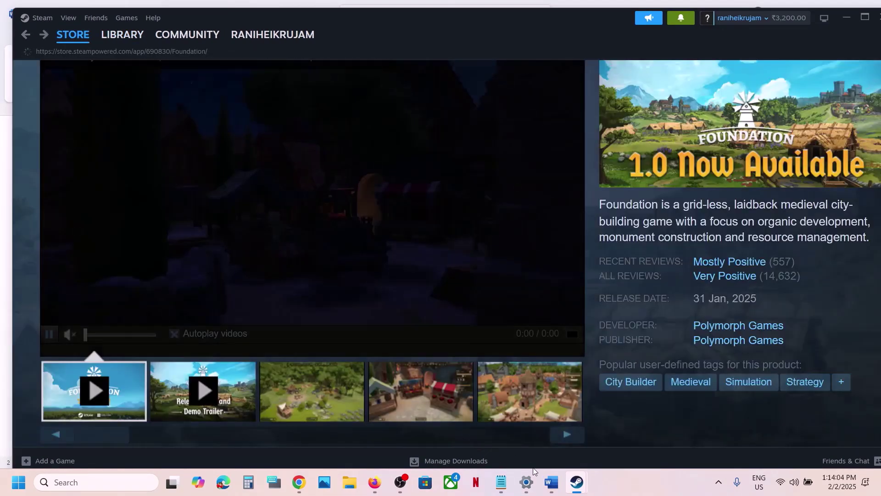
click(551, 482)
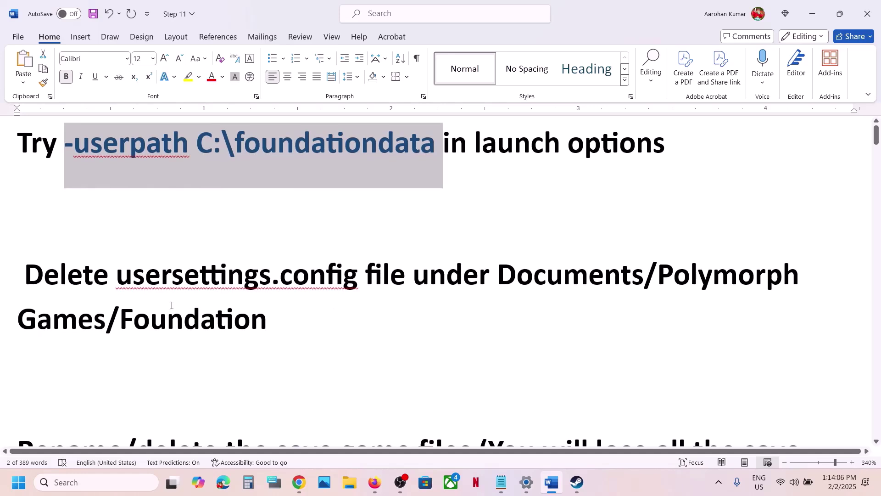
drag(125, 281, 342, 291)
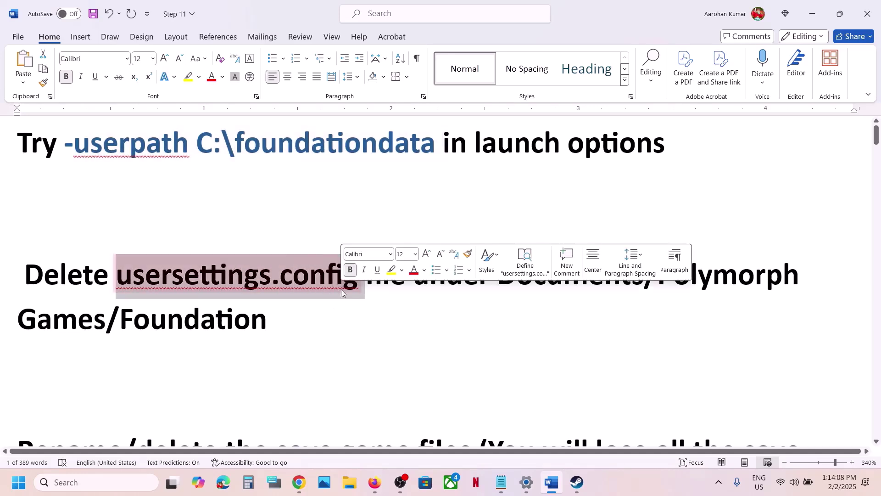
Step: Browse to Documents > Polymorph Games > Foundation and select usersettings.Config, then return to Steam
click(352, 488)
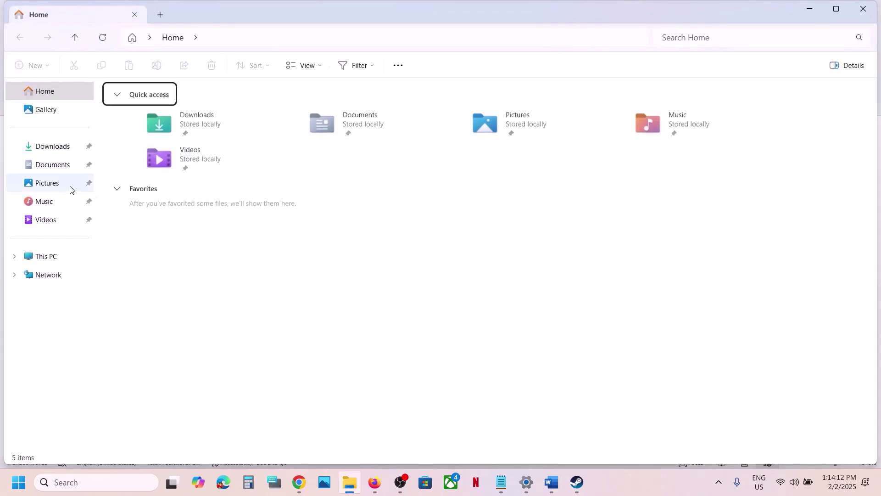
click(54, 171)
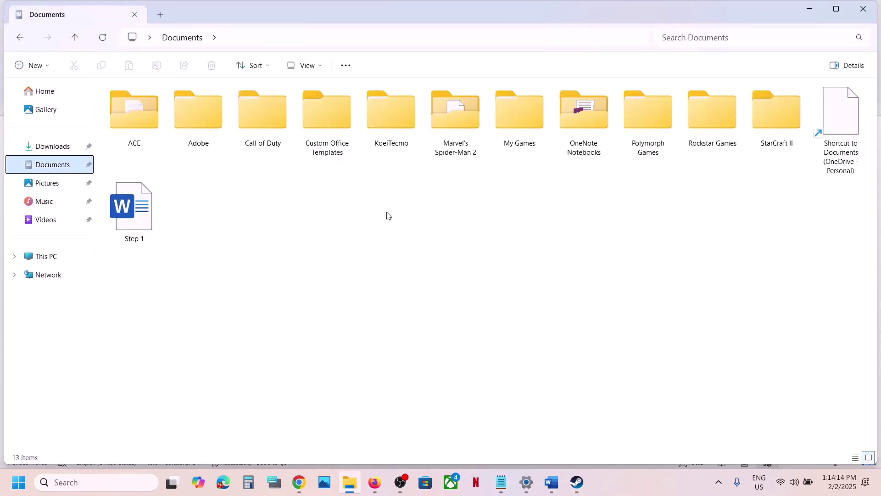
click(642, 145)
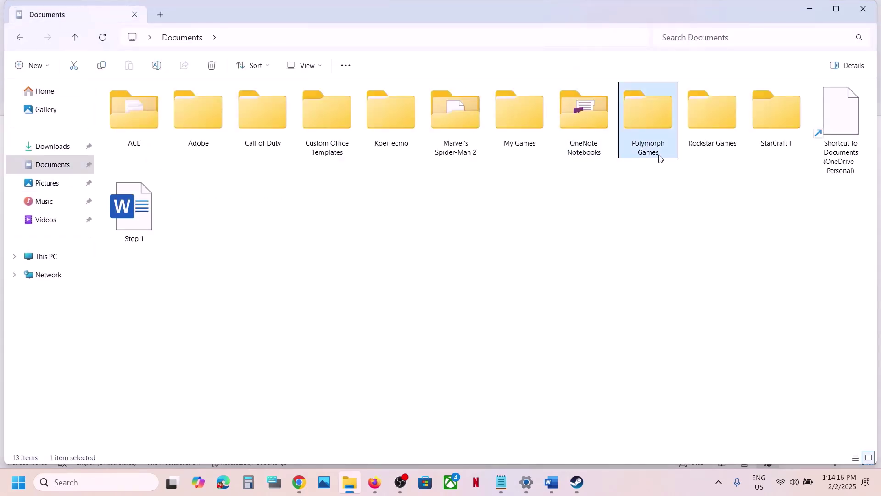
double_click(653, 141)
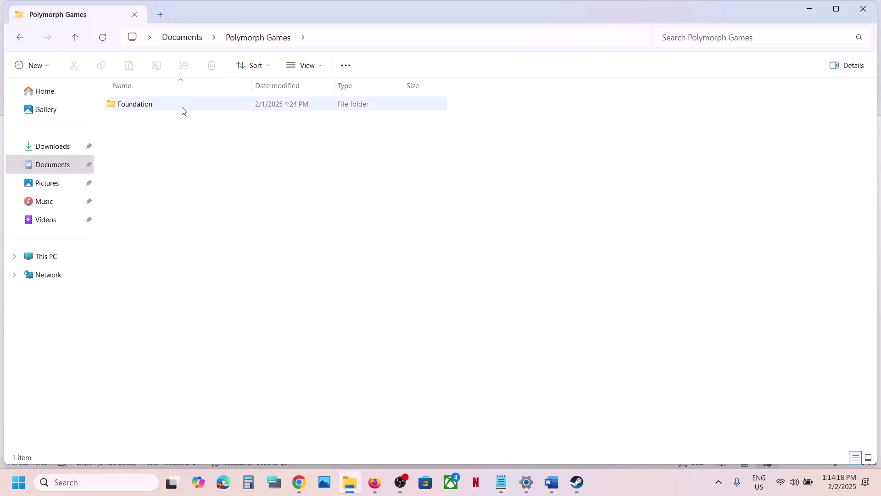
click(178, 110)
double_click(178, 110)
click(173, 109)
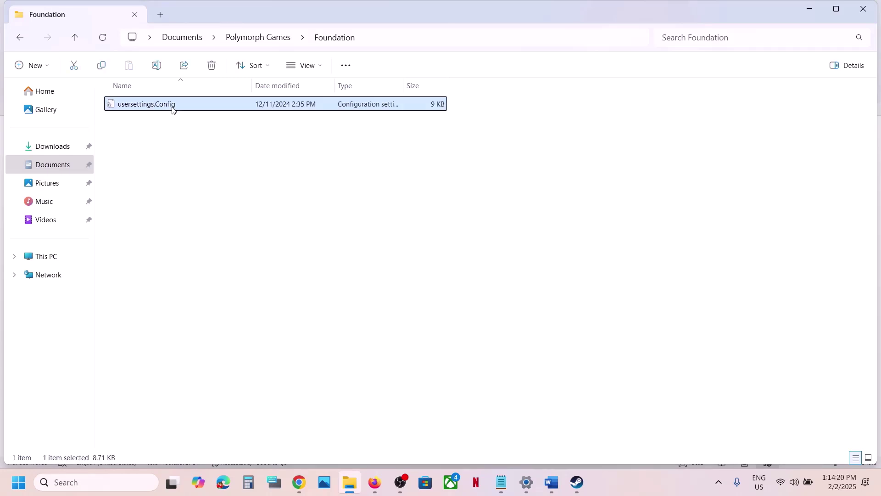
right_click(172, 108)
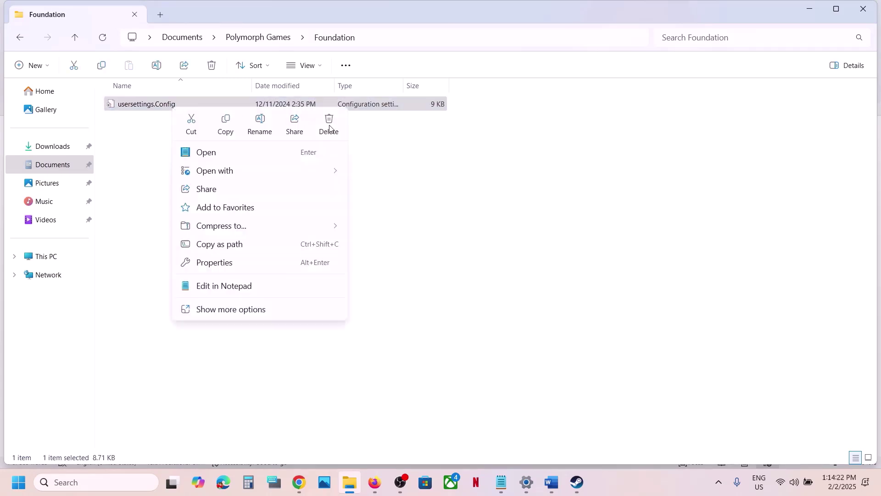
click(580, 491)
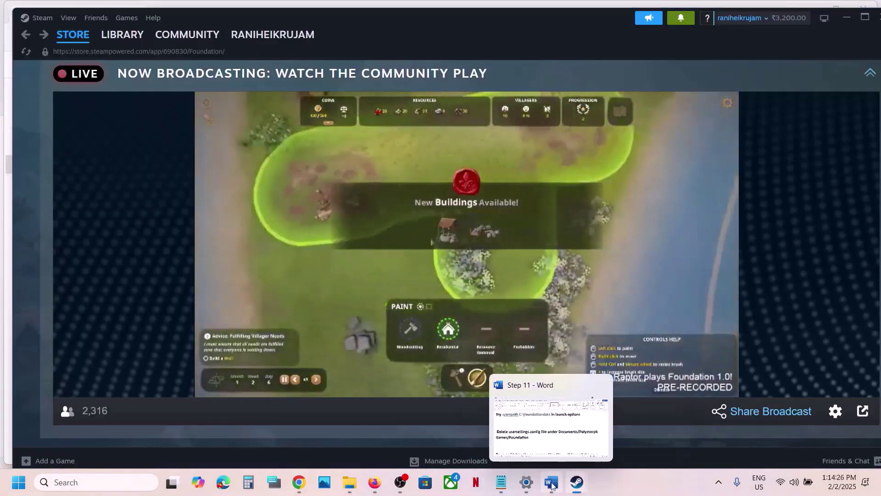
Step: Find the 'Rename/delete the save game files' tip in the Word notes, then return to File Explorer
click(551, 485)
scroll(411, 280, down, 2)
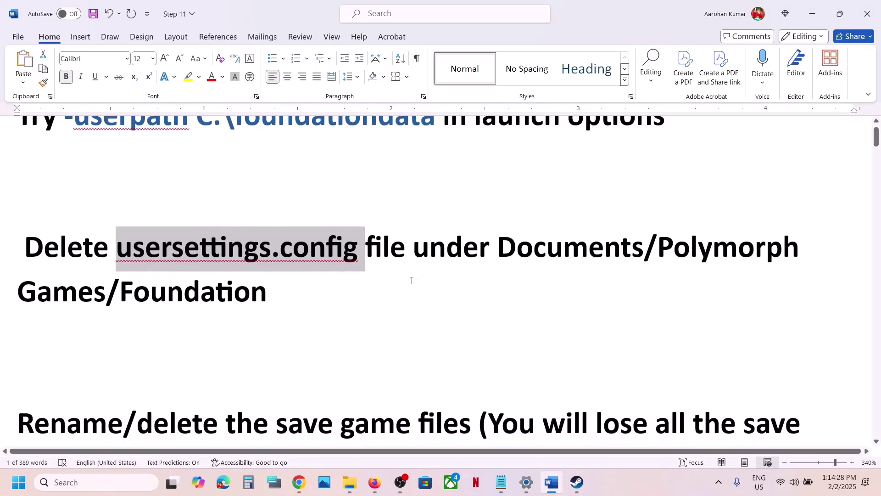
scroll(411, 279, down, 1)
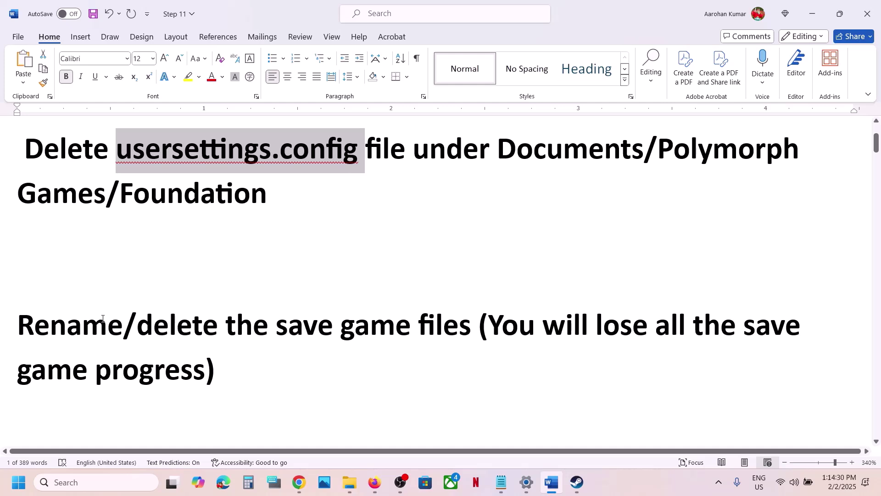
drag(103, 319, 206, 371)
click(209, 369)
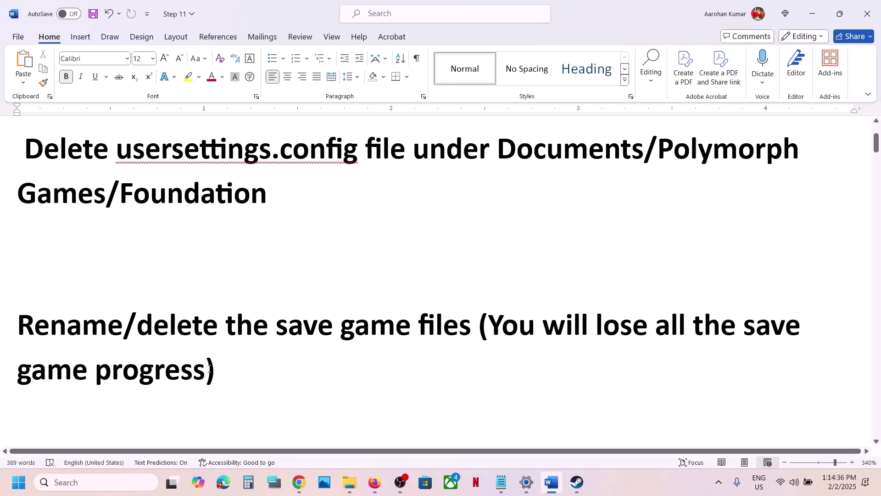
key(alt+Tab)
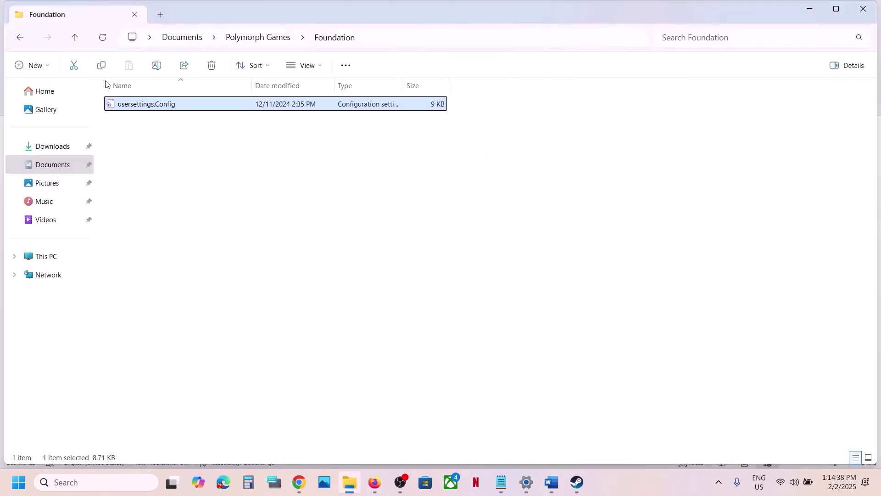
Step: Go to Documents > Polymorph Games and copy the Foundation folder
click(76, 38)
click(54, 167)
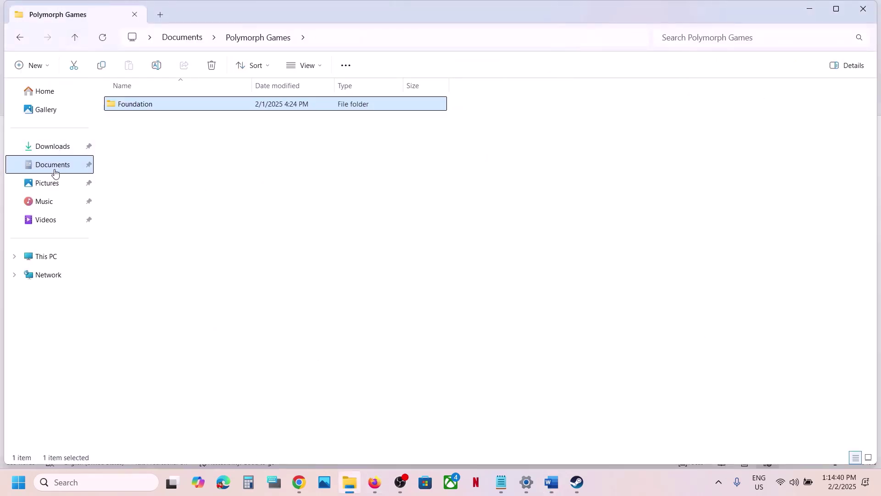
double_click(652, 137)
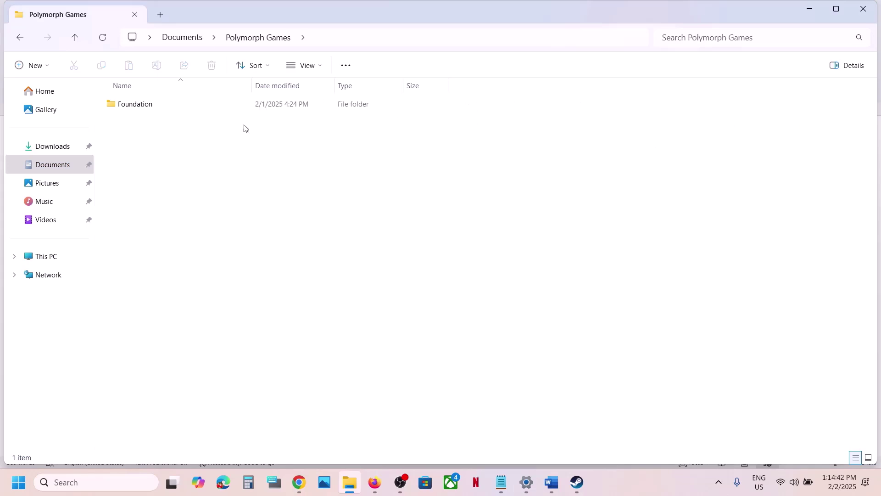
right_click(180, 106)
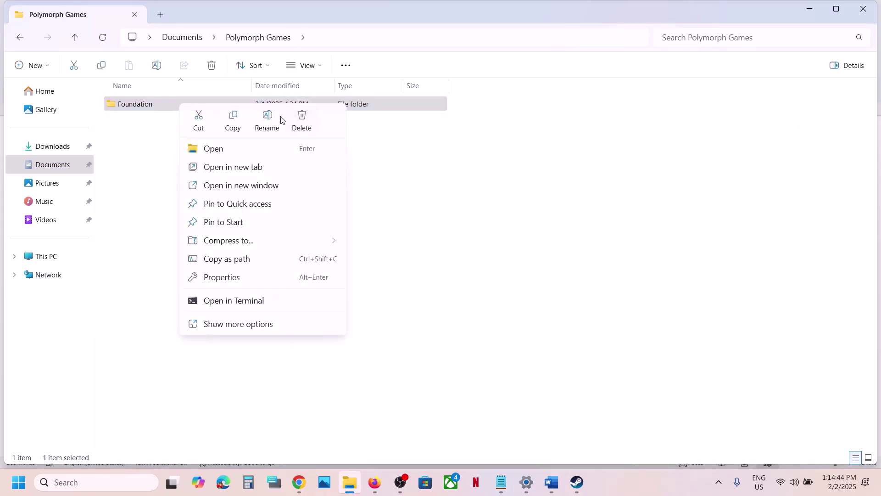
click(268, 118)
click(208, 107)
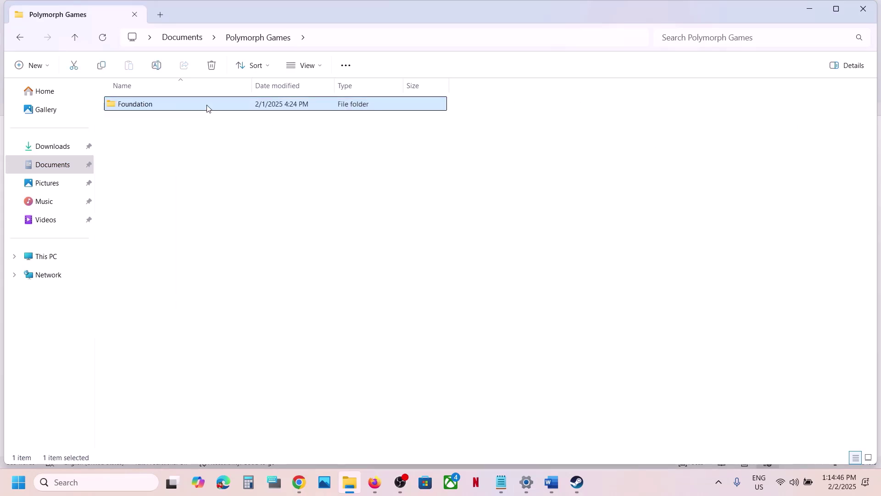
right_click(207, 108)
click(261, 123)
Step: Rename the Foundation folder to Foundation.old
right_click(201, 105)
click(323, 118)
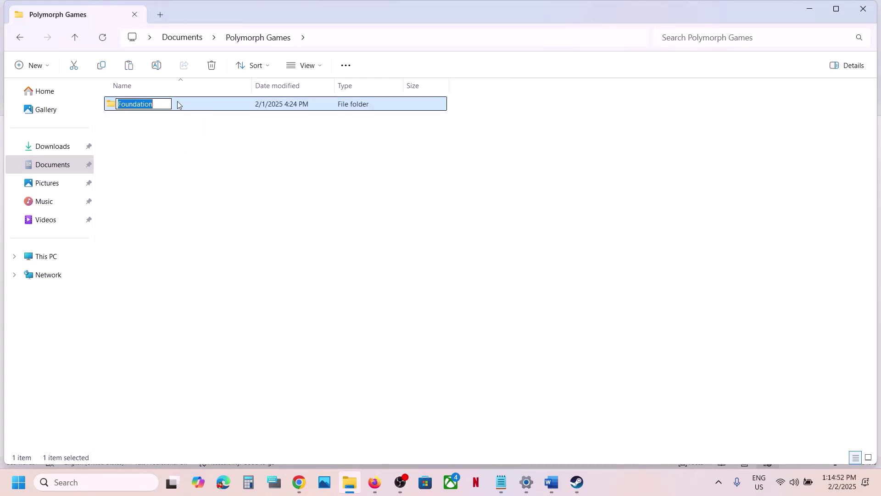
click(163, 104)
text(.old)
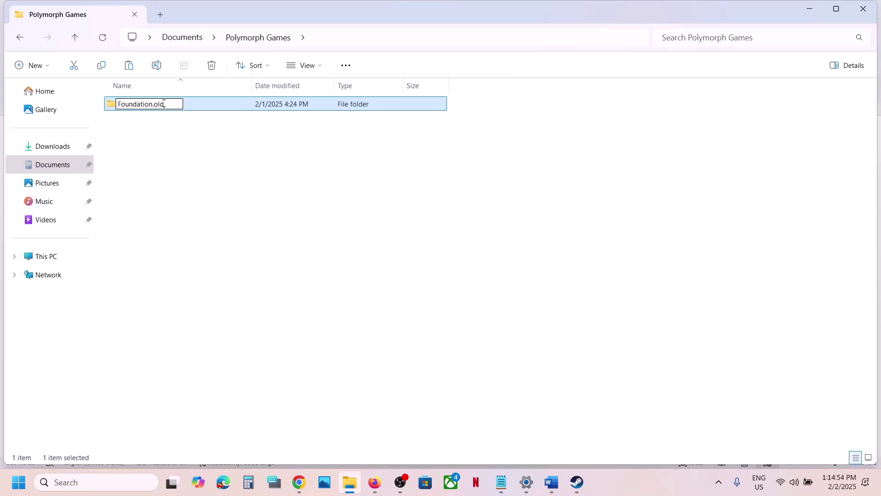
key(Return)
drag(173, 144, 214, 120)
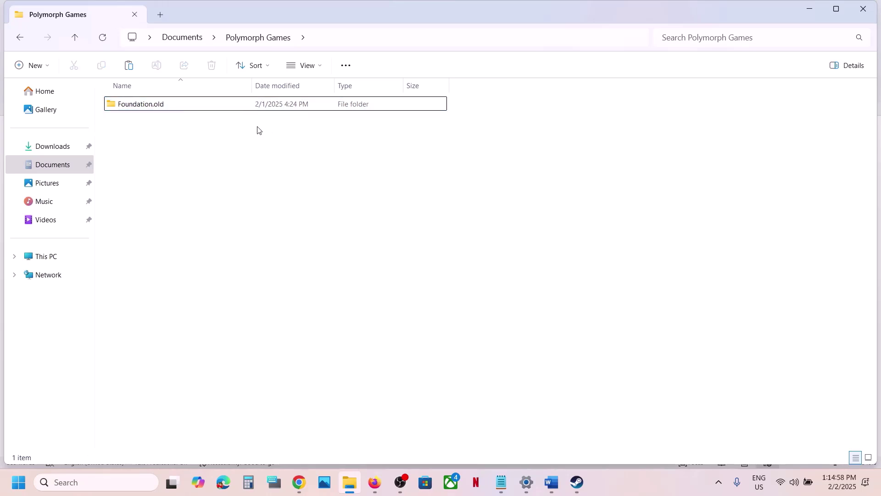
Step: Highlight the 'Try directx 11/12 in launch option' tip in the Word notes
click(551, 483)
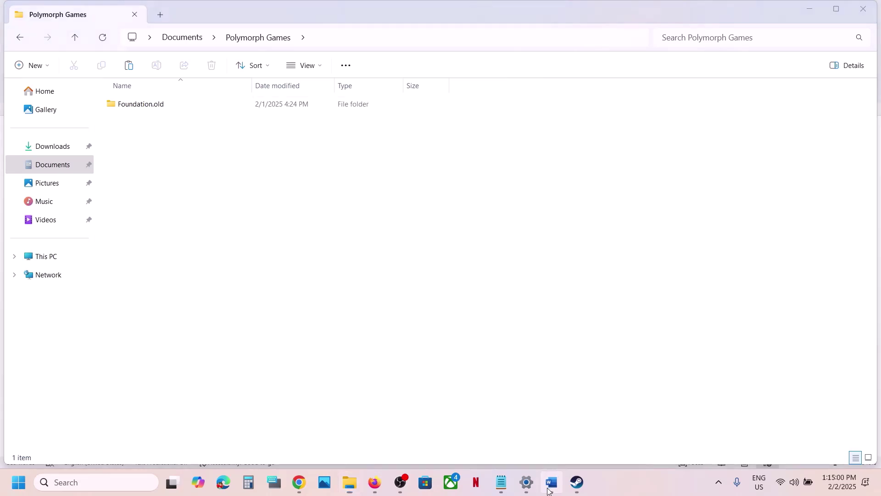
scroll(376, 359, down, 3)
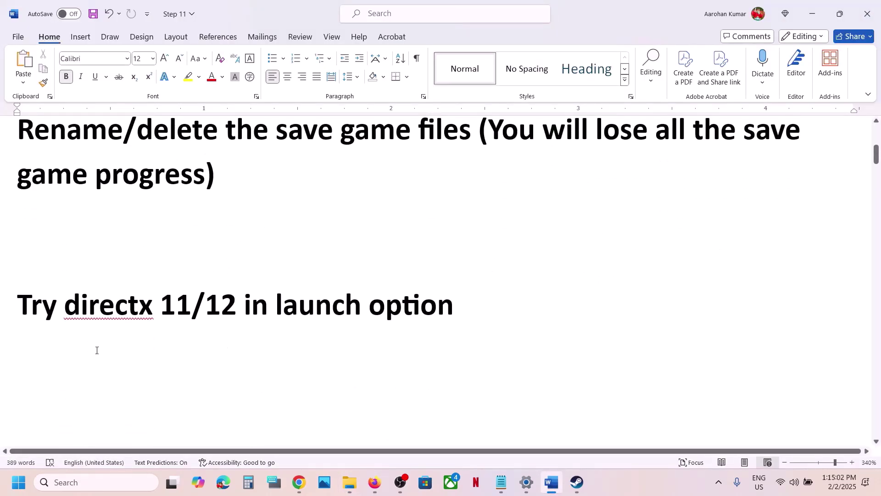
drag(67, 321, 411, 311)
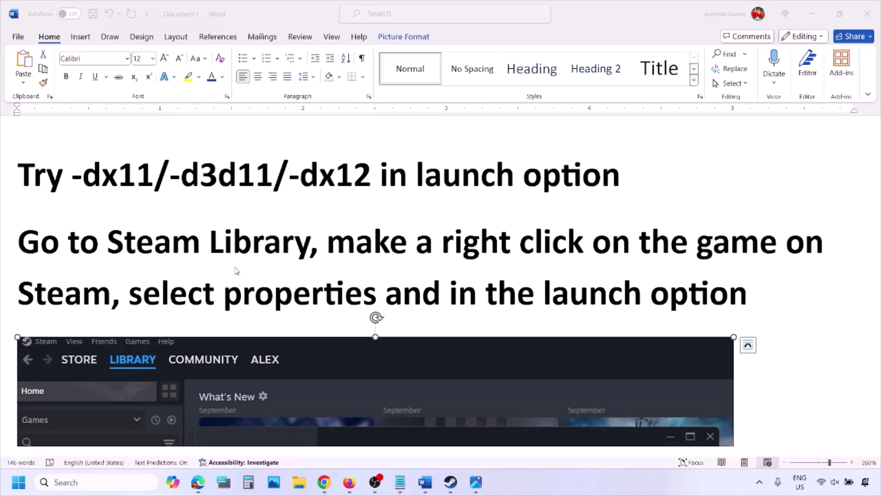
scroll(235, 268, down, 3)
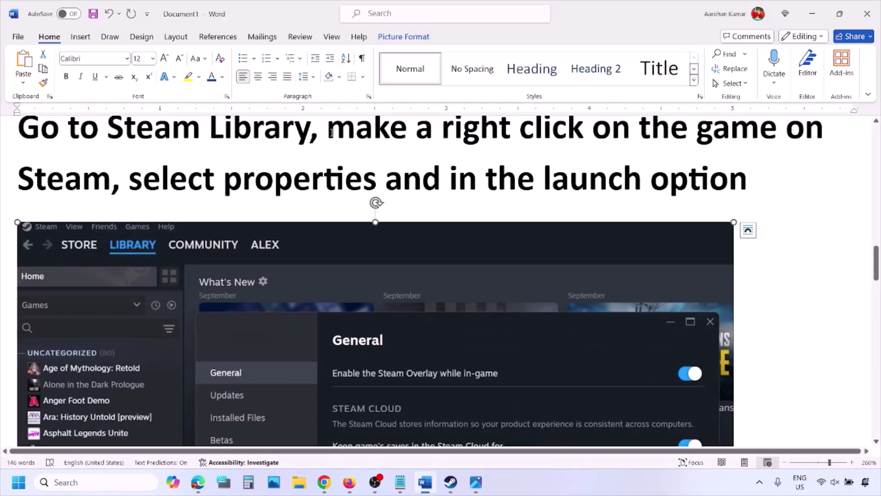
Step: Review the screenshots of launch options -dx11, -d3d11 and -dx12, then minimize Word
drag(332, 133, 785, 133)
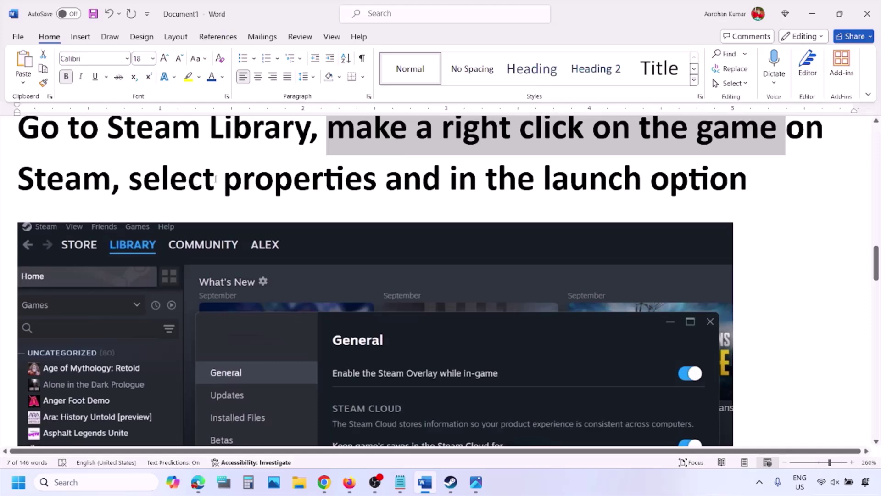
drag(130, 179, 381, 181)
scroll(379, 183, down, 5)
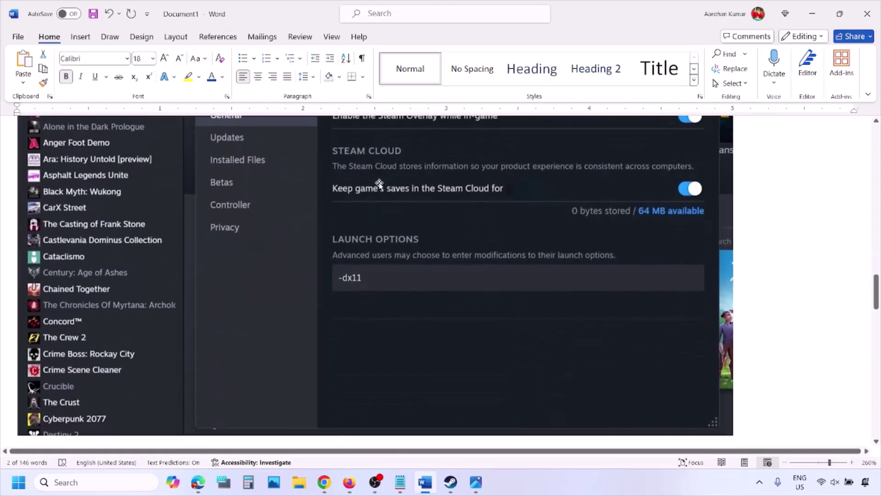
right_click(380, 183)
click(347, 337)
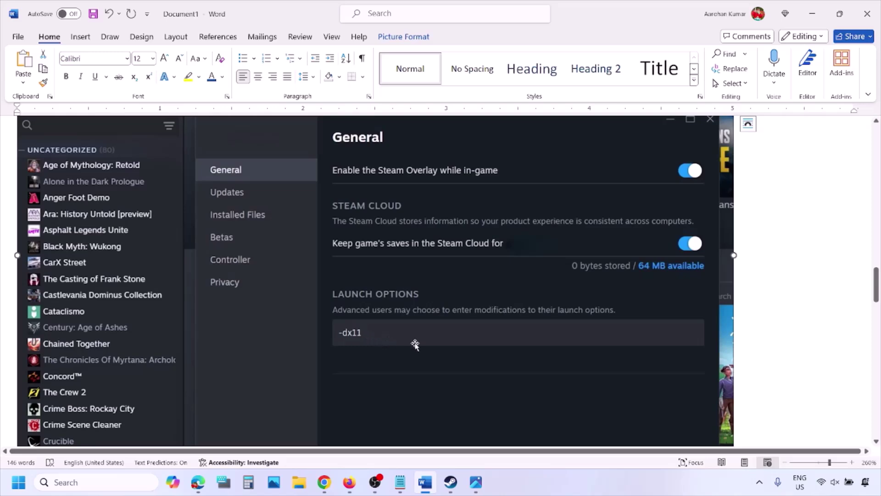
scroll(434, 349, down, 10)
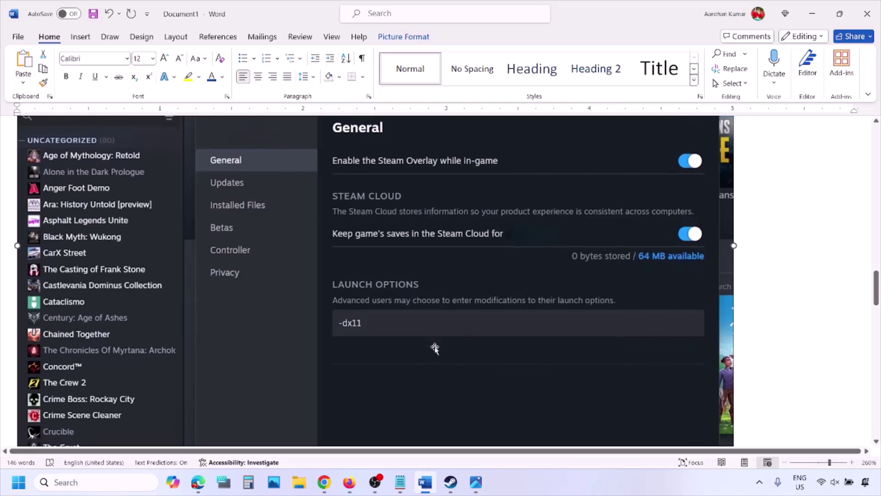
scroll(435, 349, down, 5)
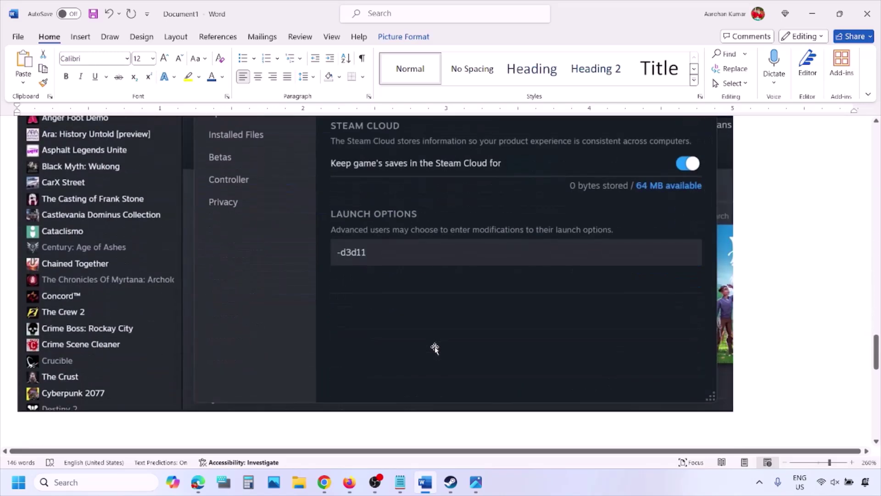
scroll(386, 258, up, 1)
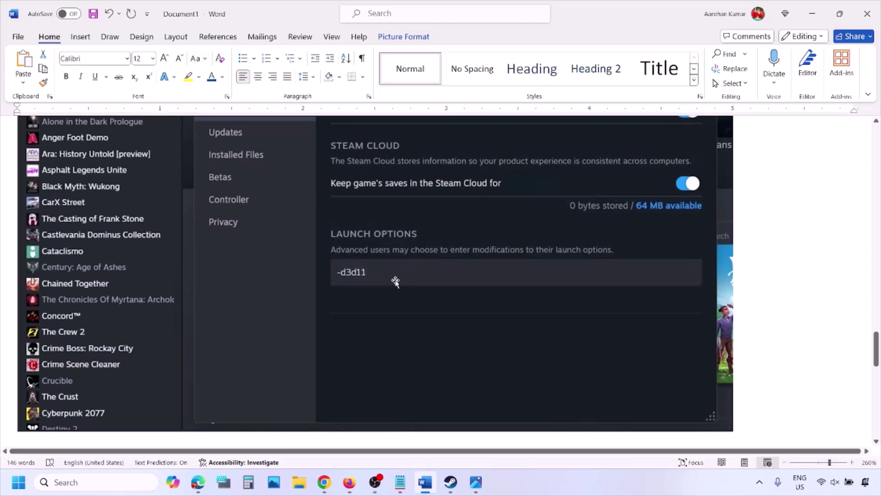
scroll(395, 281, down, 10)
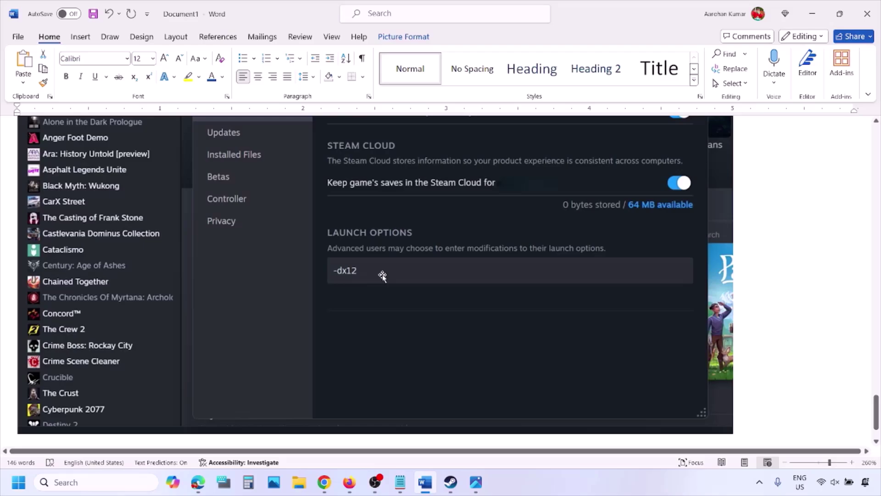
click(425, 482)
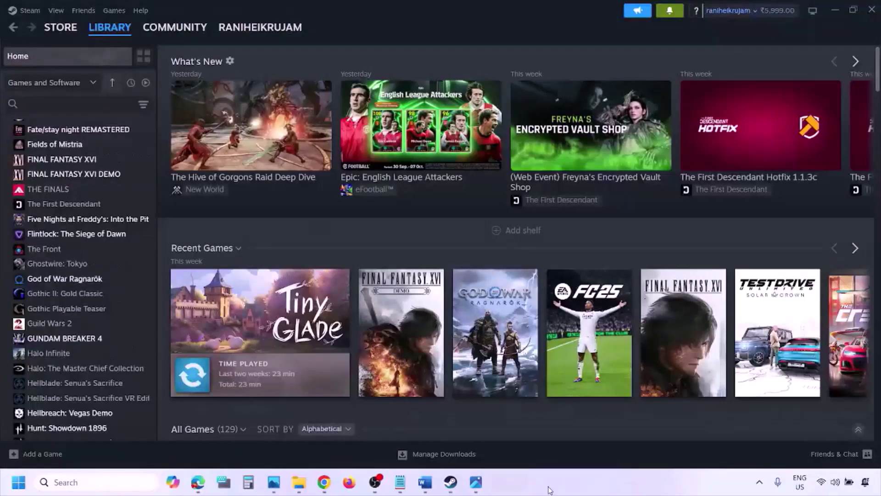
Step: Show the Windows Restart option, then bring back the Word notes at Step 1) Restart PC
key(super)
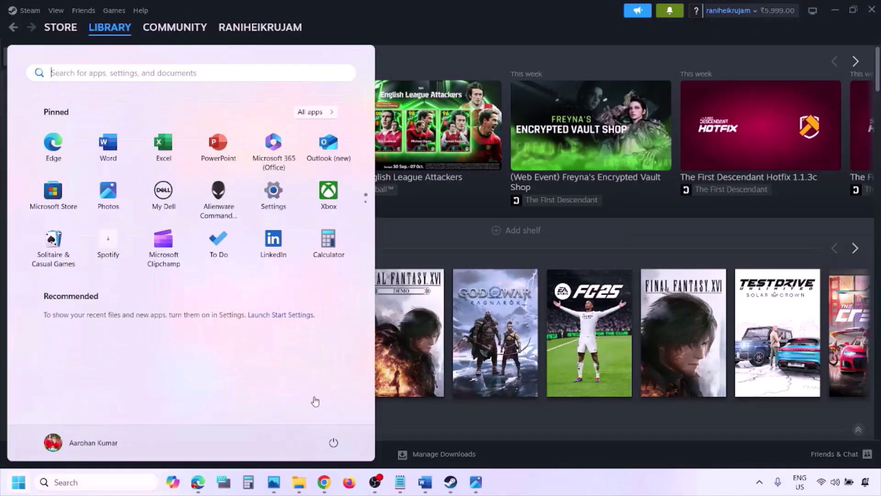
click(334, 443)
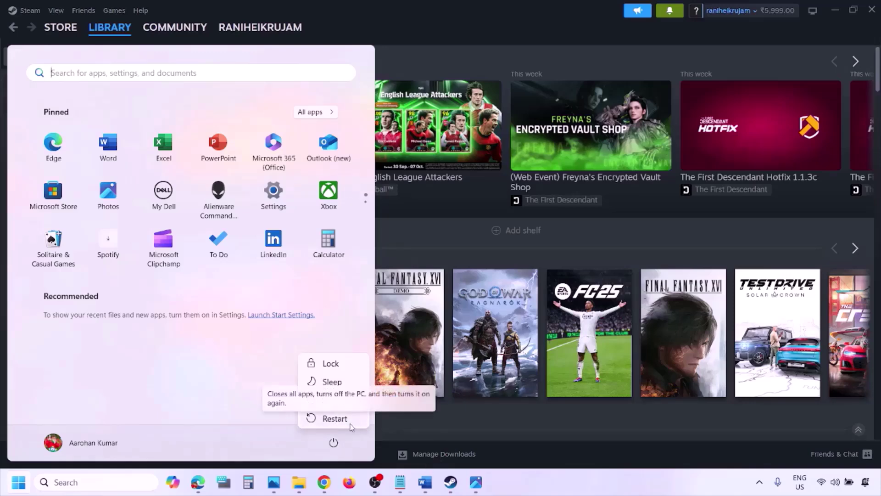
click(425, 483)
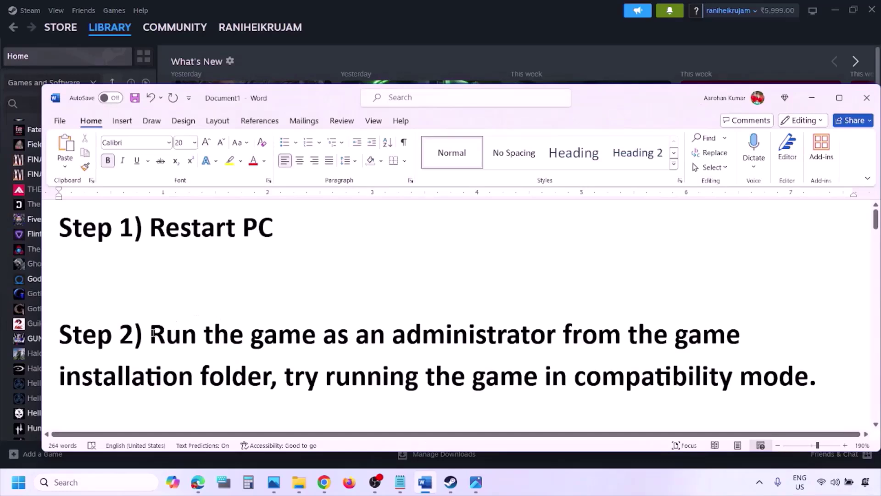
Step: Highlight Step 2 about running the game as administrator, then view the 1.png screenshot
drag(153, 332, 250, 362)
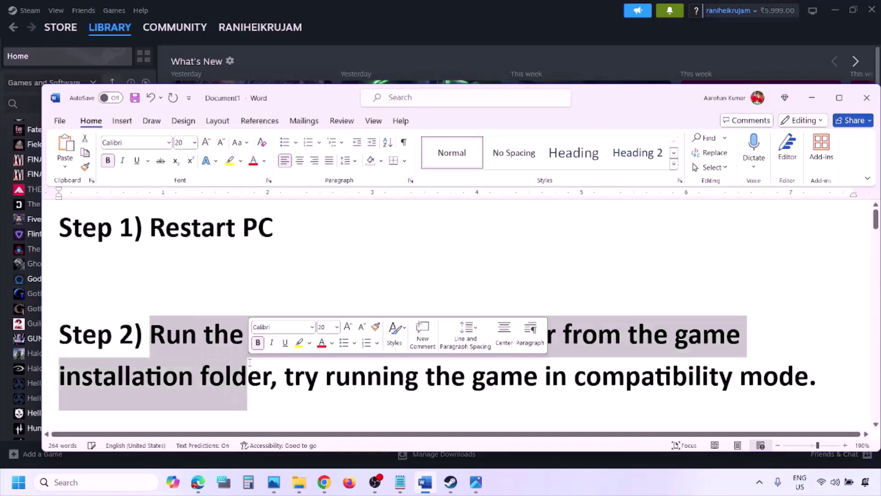
click(557, 484)
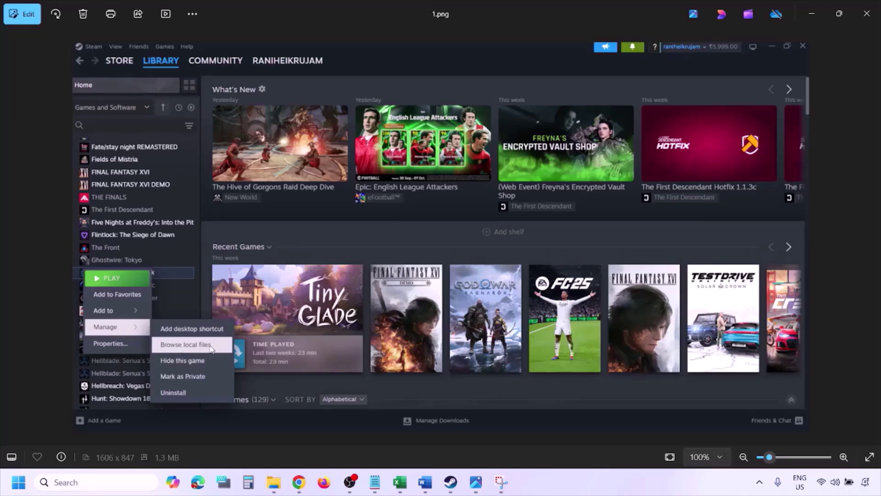
Step: Zoom in and out on 1.png, then advance to 2.png showing the run-as-administrator menu
scroll(418, 317, up, 1)
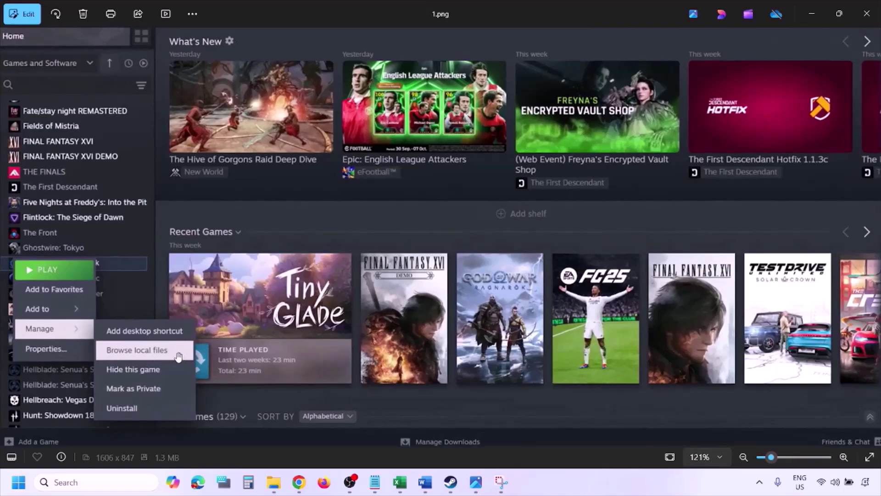
scroll(177, 355, down, 1)
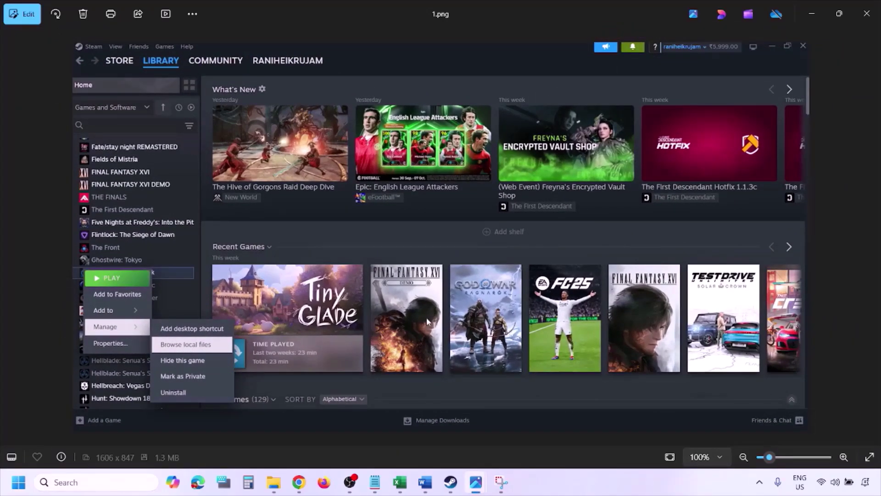
key(Right)
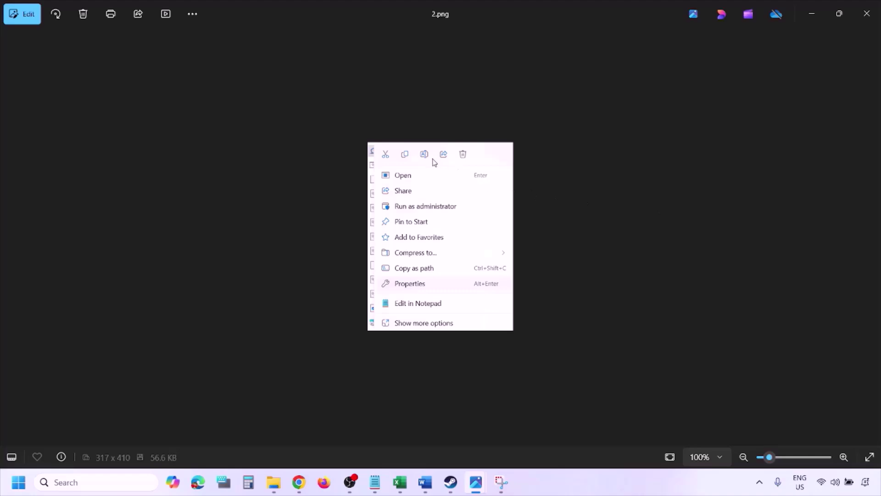
scroll(435, 278, up, 4)
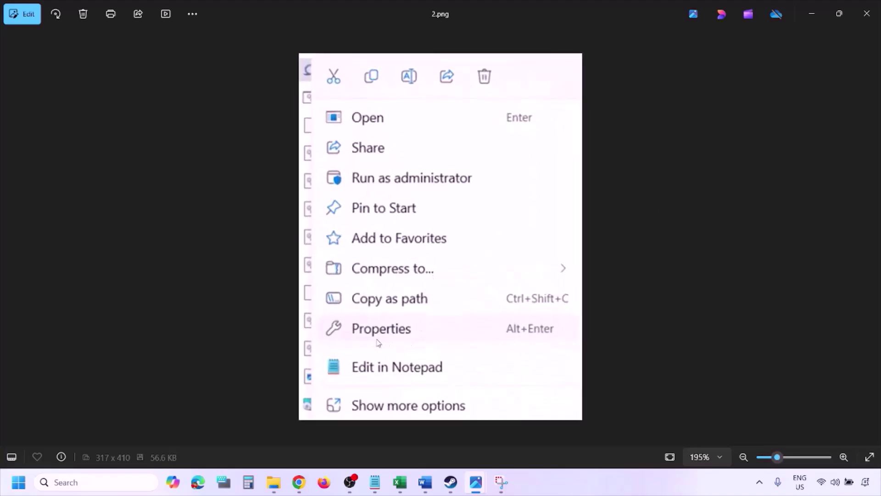
scroll(405, 336, down, 4)
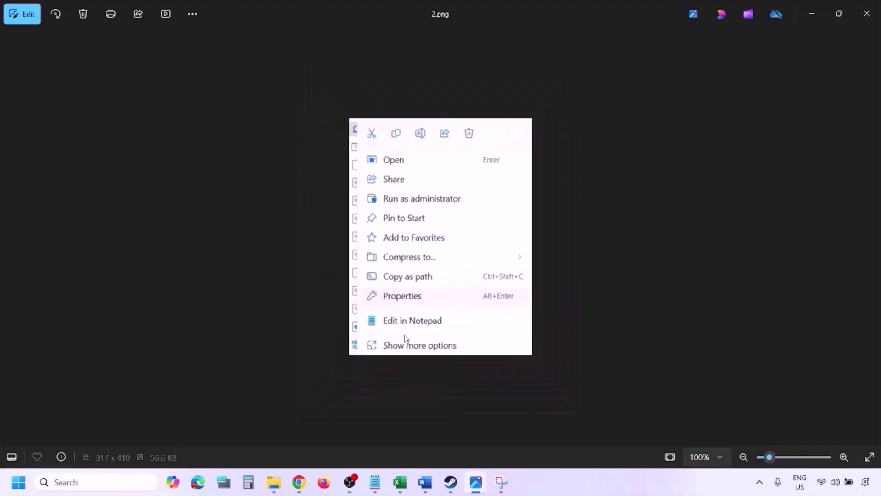
Step: Advance to 3.png and zoom in to inspect its lower part
key(Right)
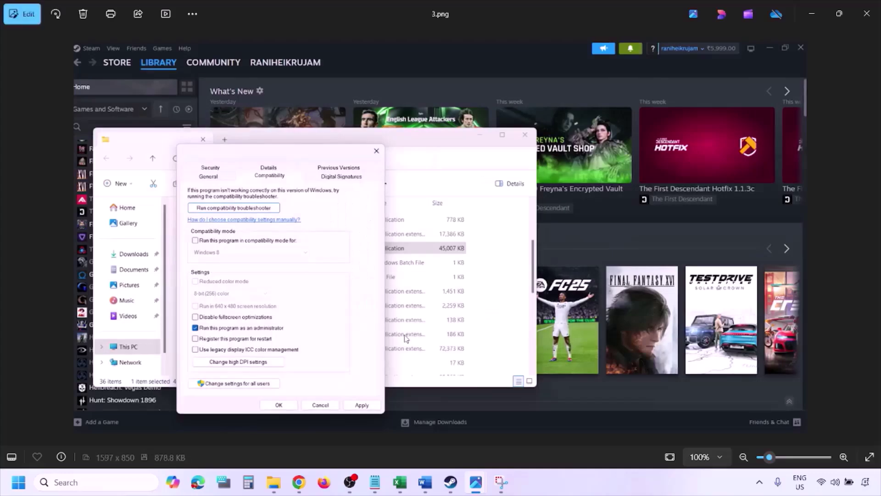
scroll(262, 261, up, 2)
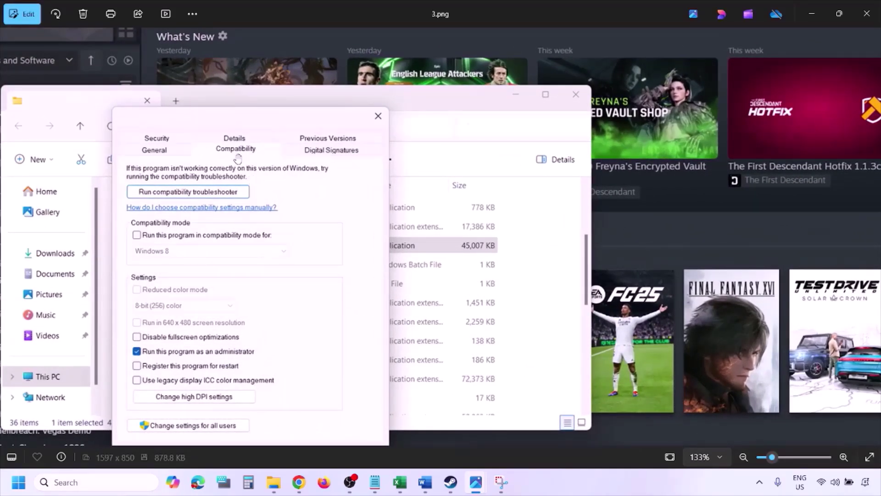
drag(195, 346, 195, 304)
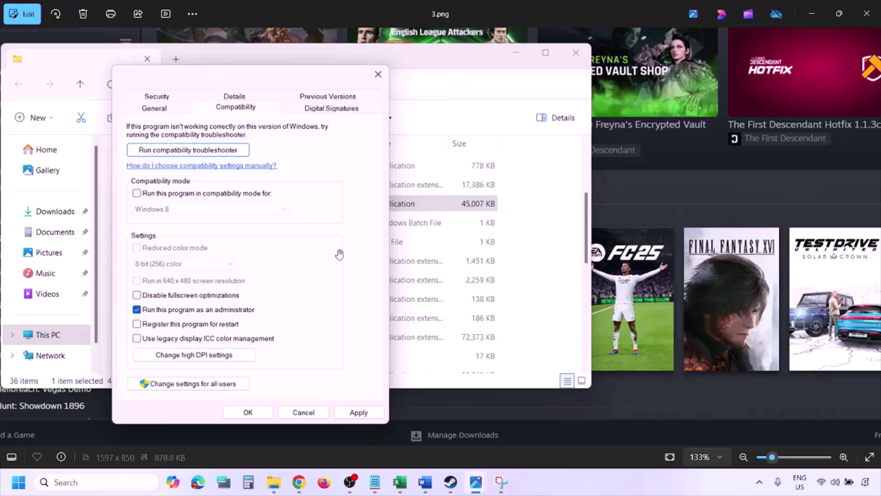
scroll(339, 254, down, 3)
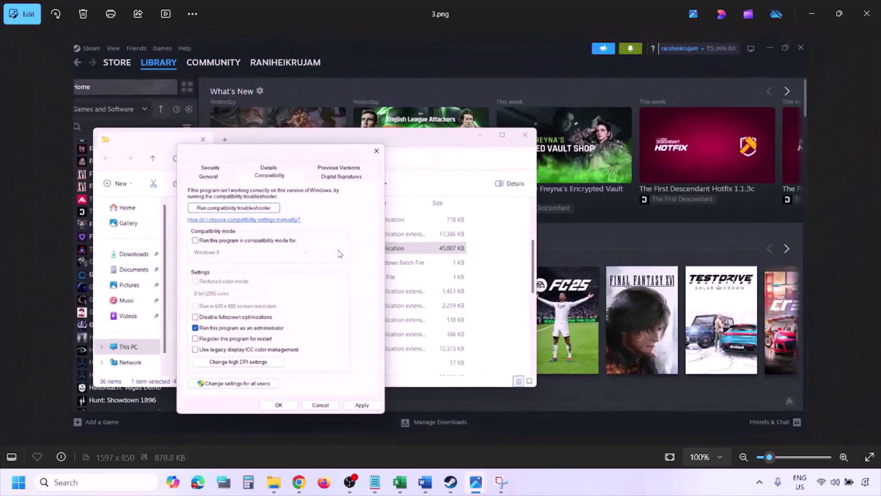
Step: Inspect 4.png with compatibility mode ticked down to the dialog's bottom, then advance to 5.png
key(Right)
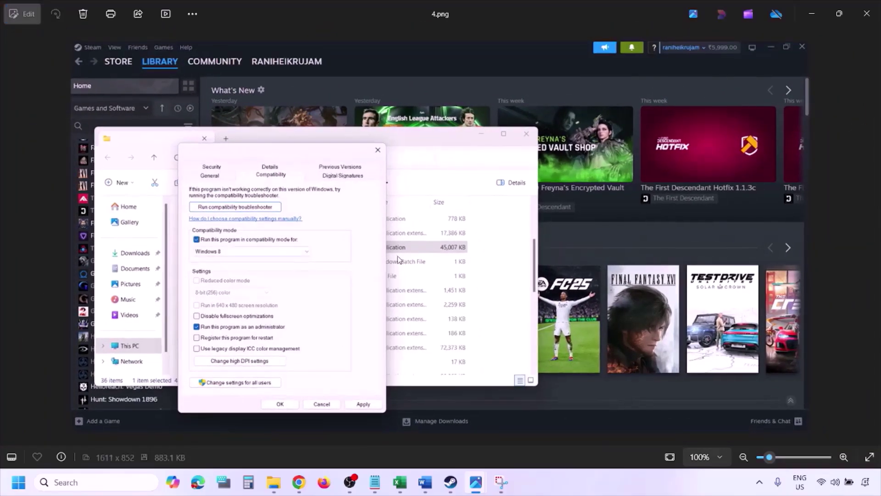
scroll(399, 260, up, 2)
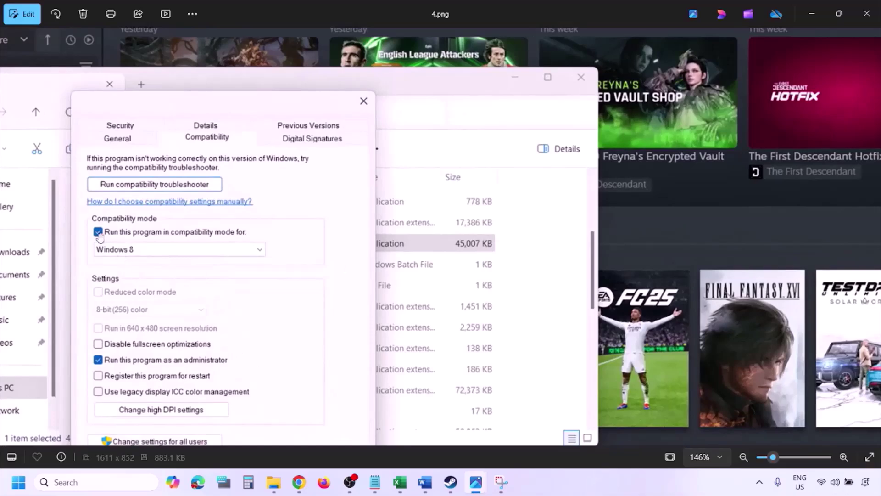
drag(114, 244, 122, 211)
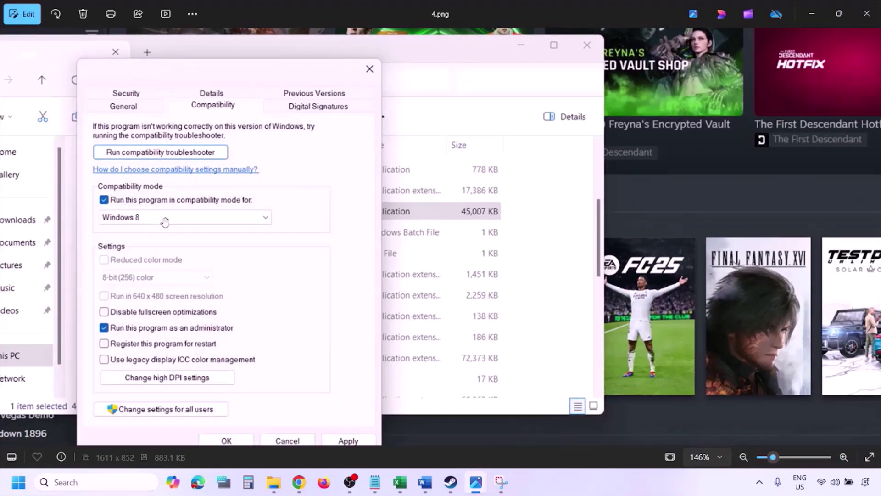
drag(338, 343, 344, 310)
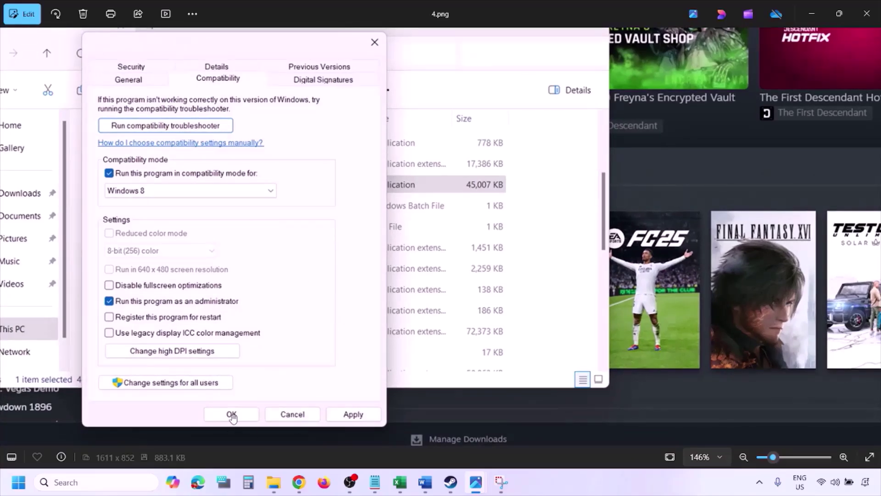
scroll(470, 327, down, 3)
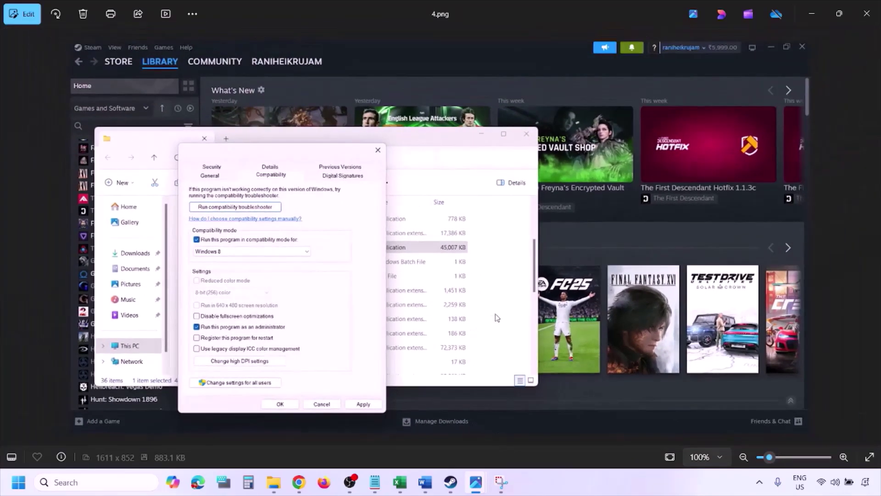
key(Right)
Step: Zoom in and out on 5.png, then advance to 6.png with Windows 7 chosen
scroll(284, 274, up, 3)
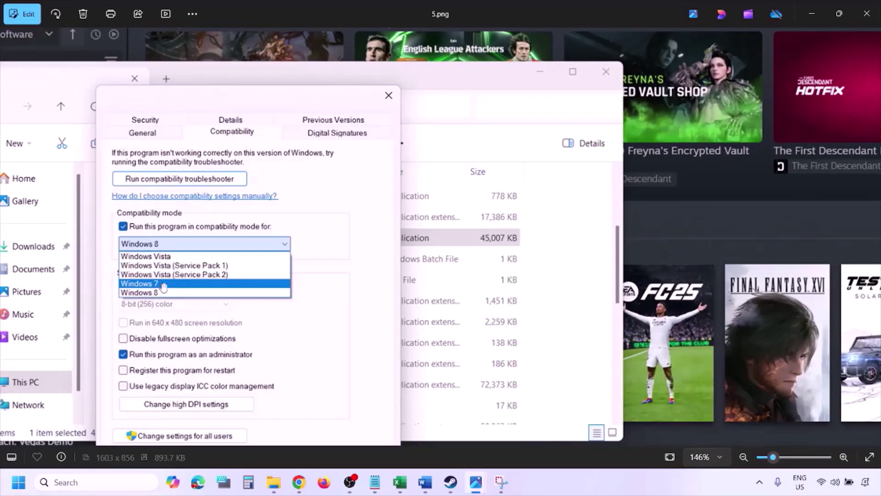
scroll(168, 288, down, 3)
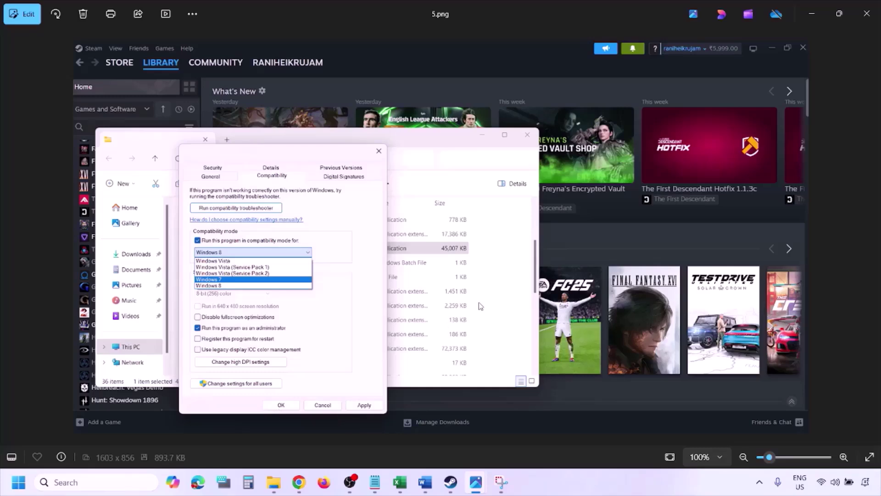
key(Right)
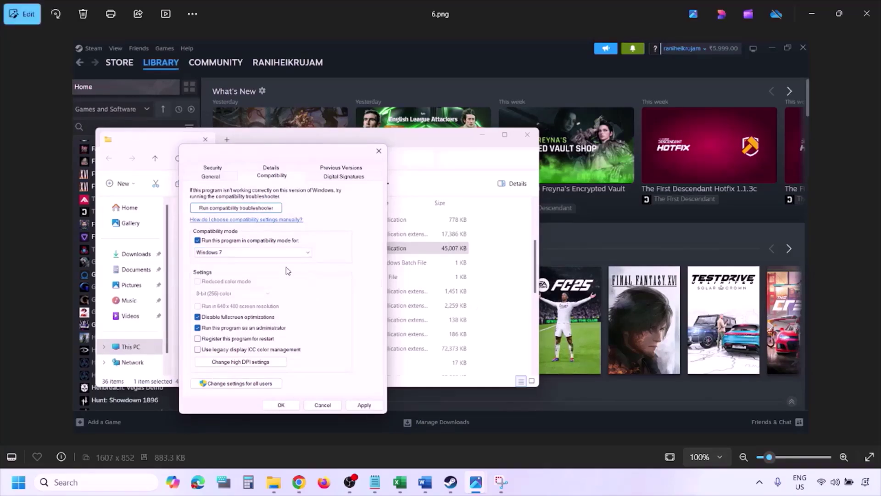
Step: Zoom and pan around 6.png's Compatibility tab to inspect its settings checkboxes
scroll(288, 272, up, 3)
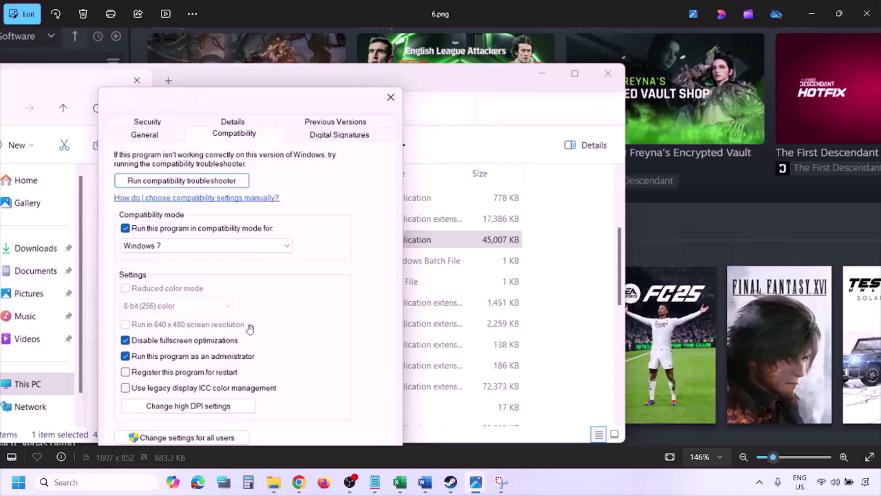
drag(248, 329, 290, 237)
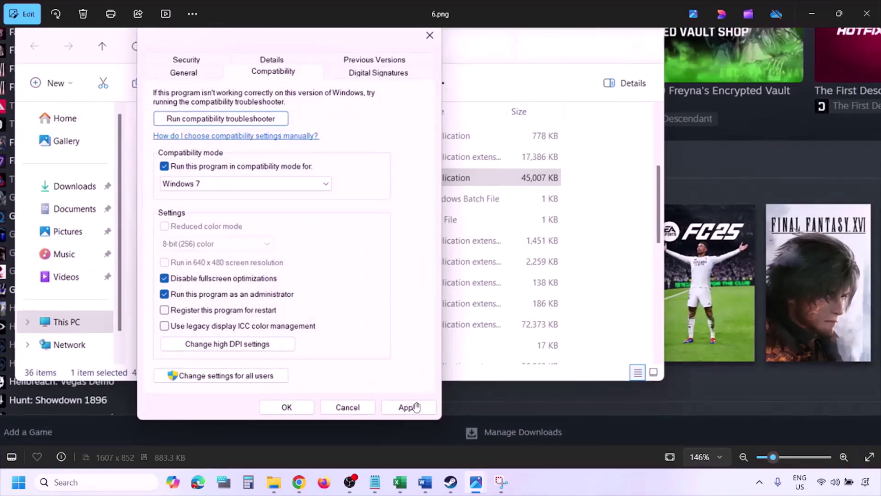
scroll(307, 407, down, 3)
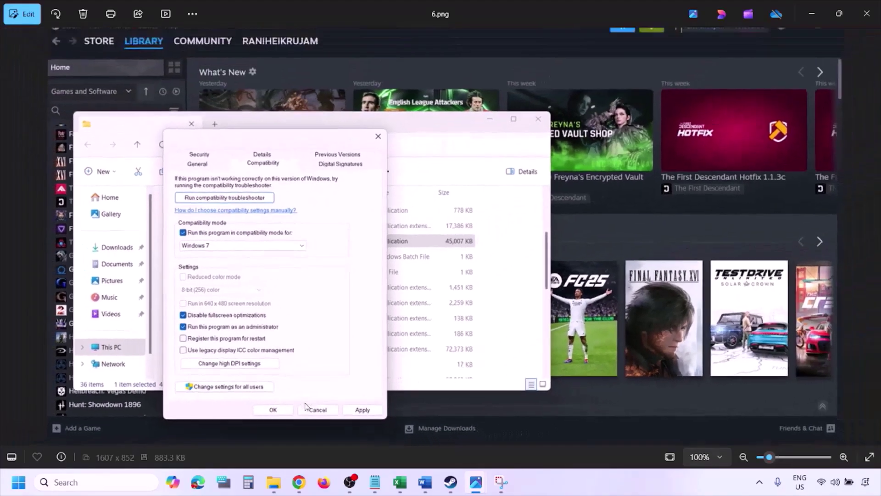
scroll(244, 314, up, 4)
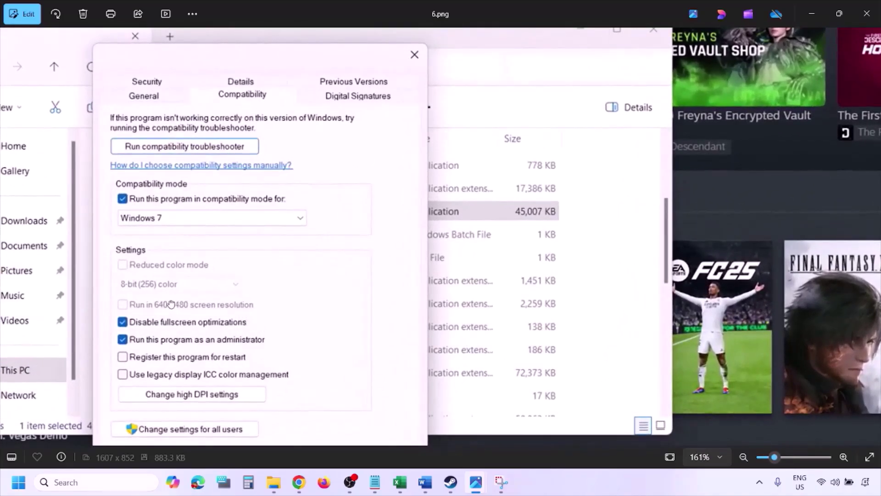
drag(171, 304, 216, 295)
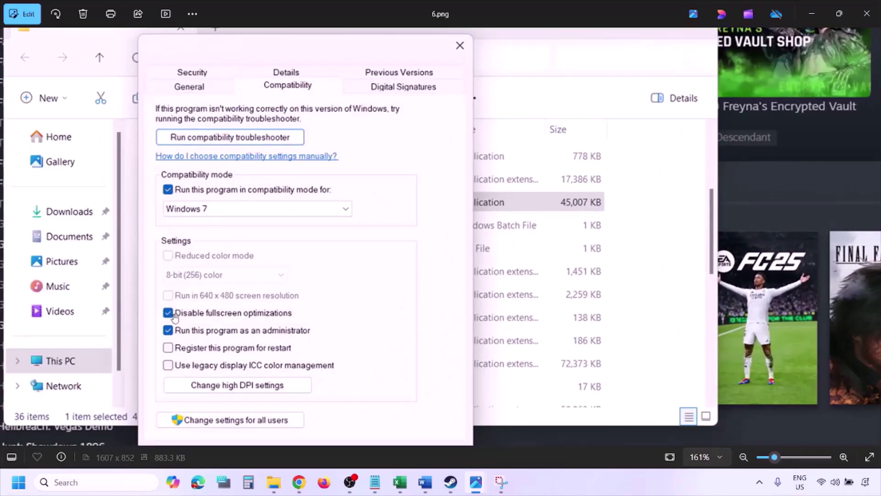
scroll(249, 270, down, 1)
scroll(250, 269, down, 1)
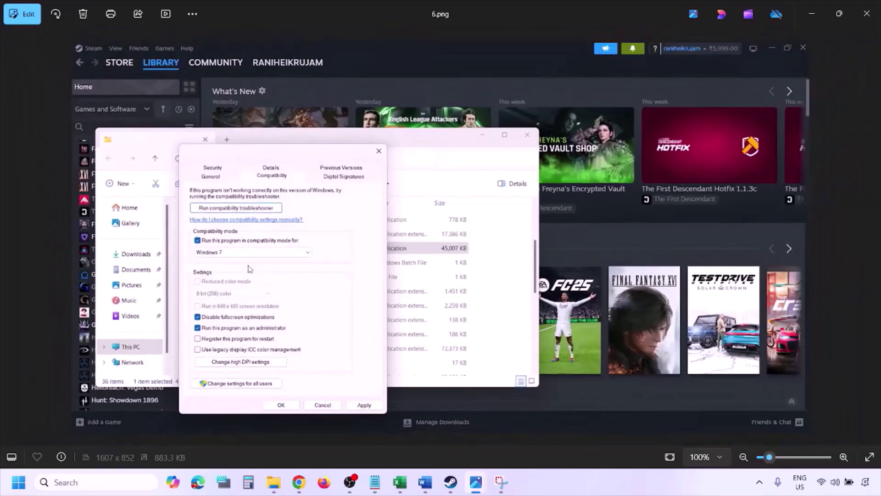
Step: Open 7.png with all compatibility options cleared and inspect more of the properties dialog
key(Right)
scroll(249, 267, up, 3)
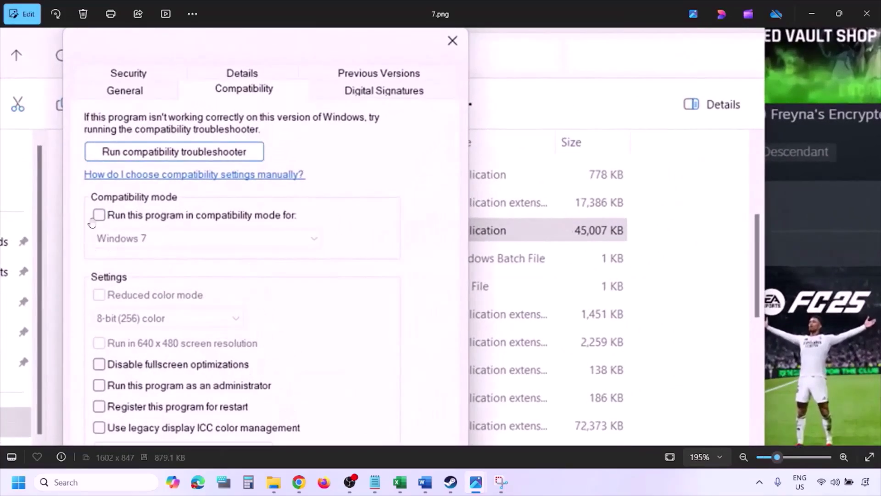
scroll(141, 299, down, 1)
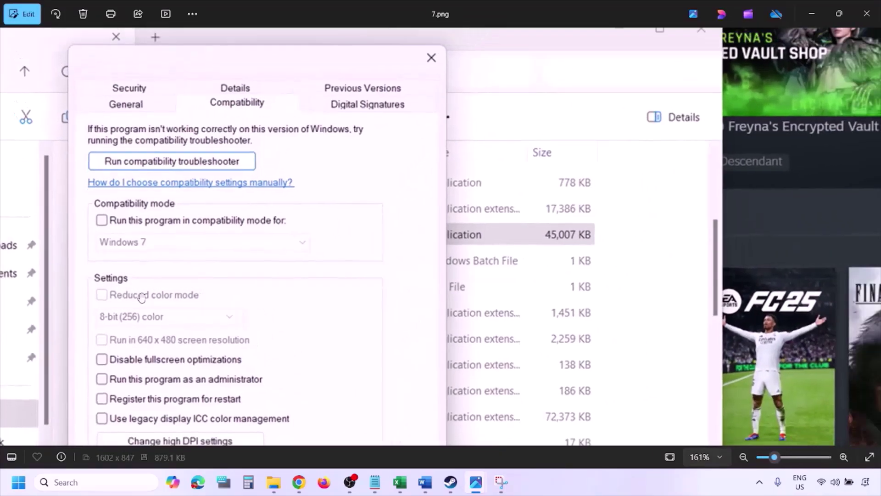
scroll(141, 298, down, 1)
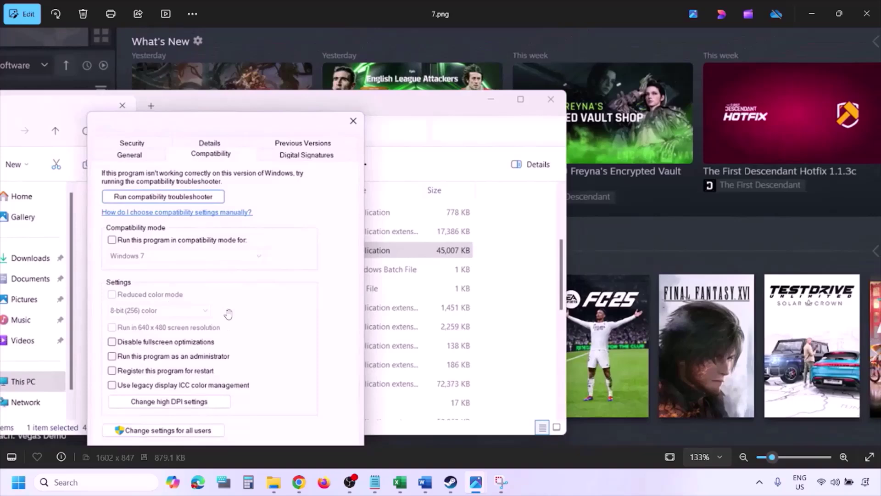
drag(227, 313, 230, 250)
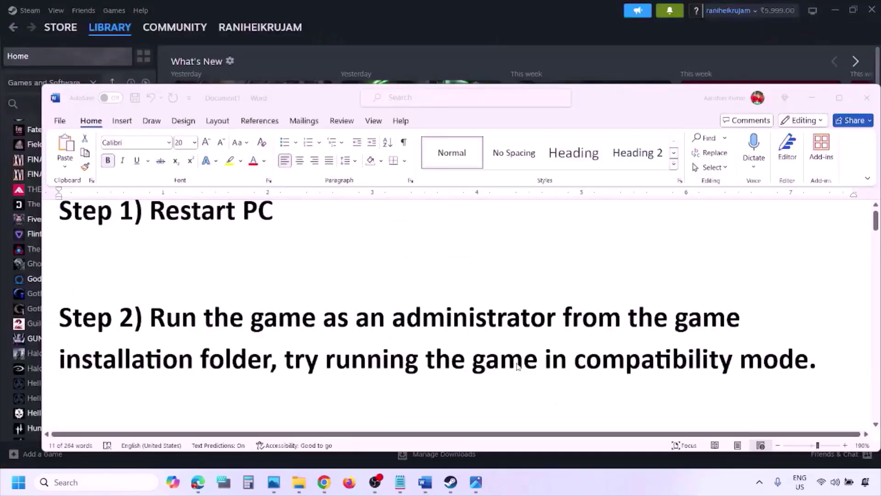
scroll(480, 341, down, 3)
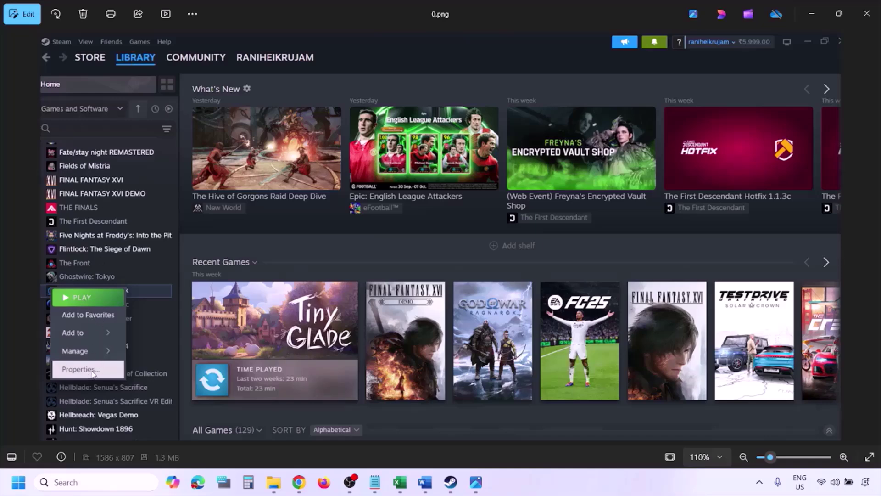
Step: Show the Installed Files screenshot in Photos, then scroll the Word notes to Step 4
scroll(316, 288, down, 1)
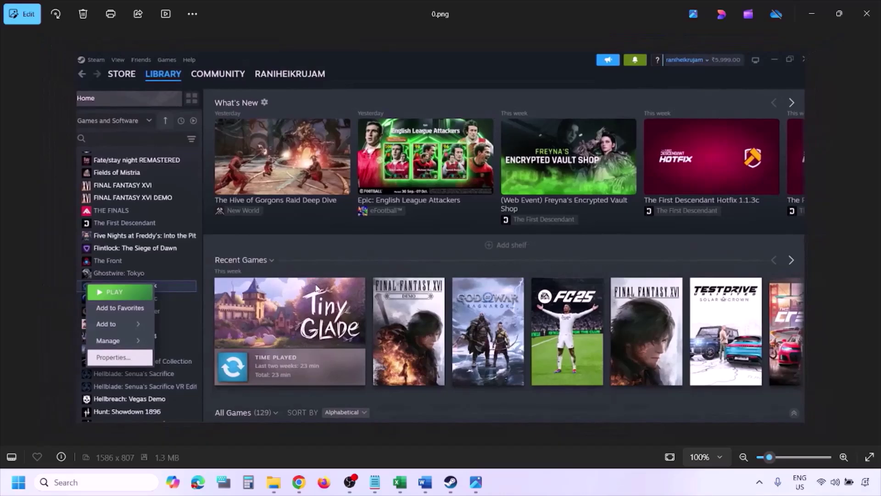
click(317, 289)
key(Right)
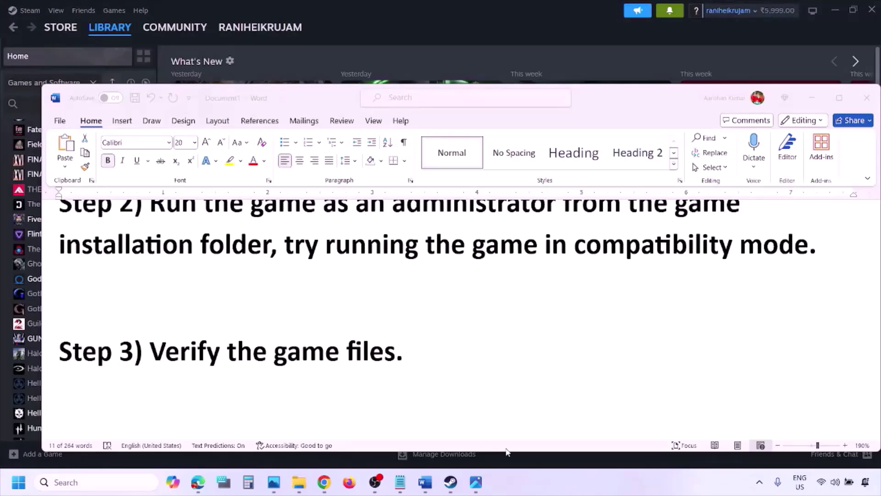
scroll(466, 423, down, 3)
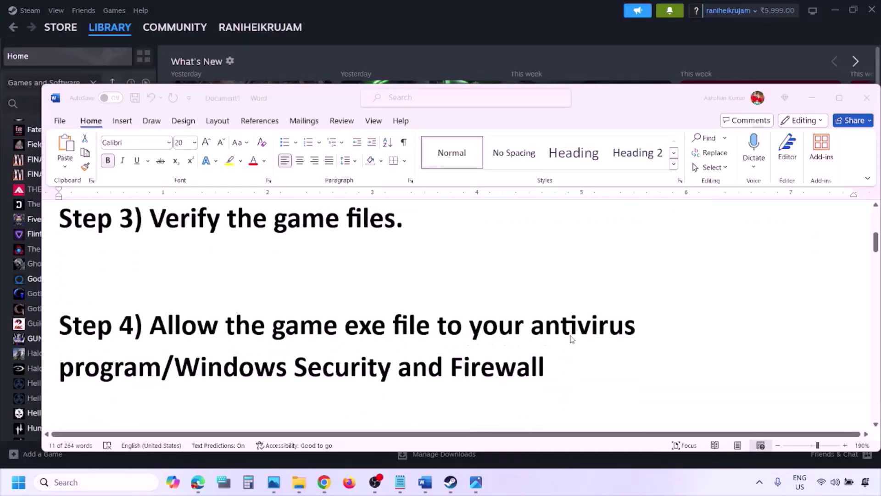
Step: Highlight "Windows Security" in the Step 4 line of the Word notes, then return to Steam
click(161, 365)
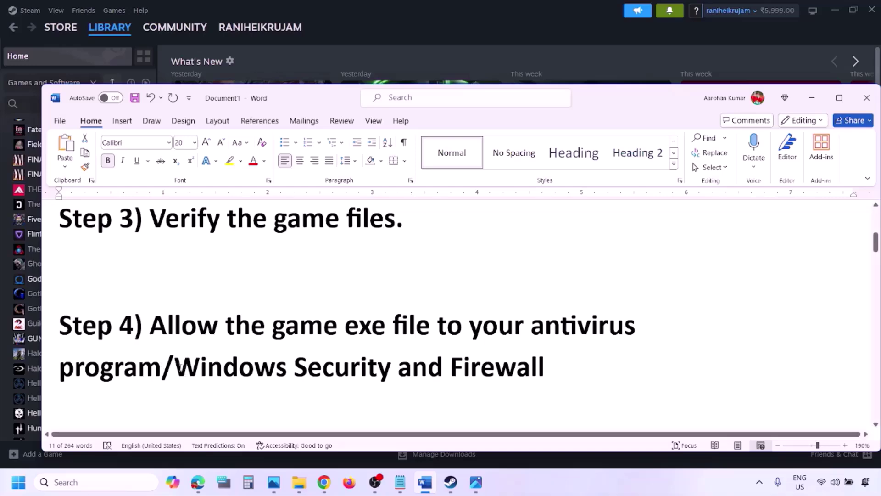
drag(175, 367, 398, 369)
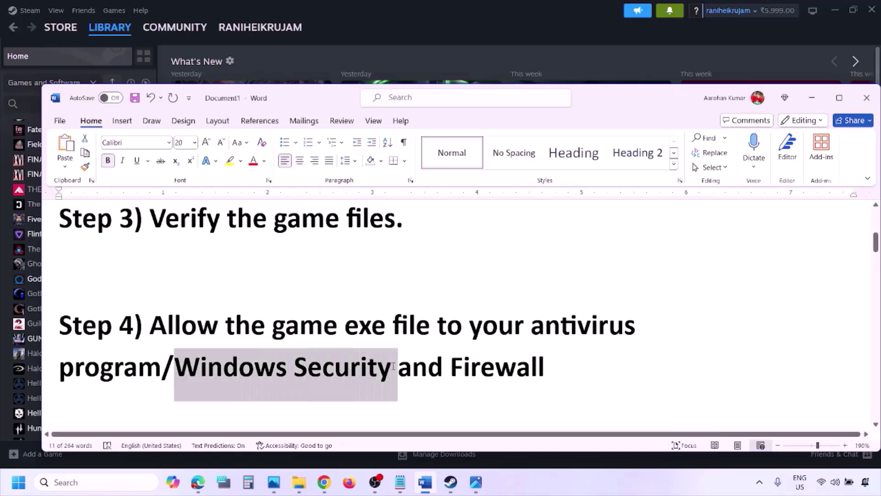
click(585, 491)
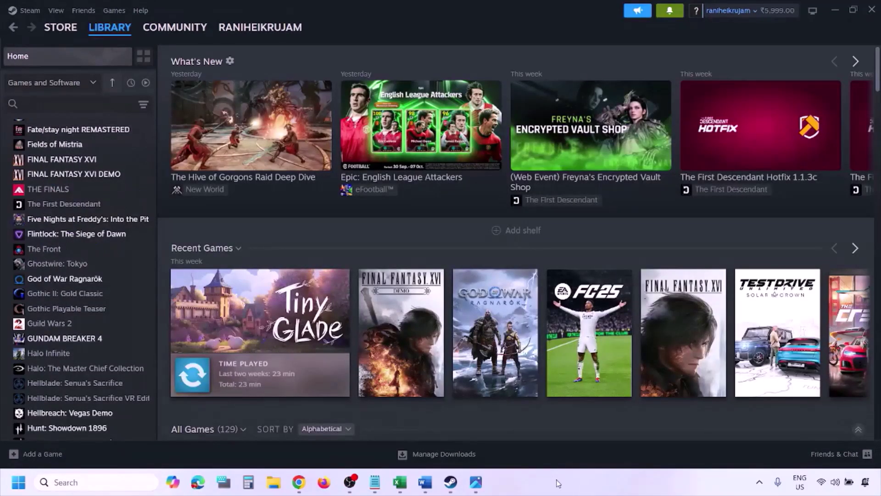
Step: Open Settings with Win+I and go to Privacy & security > Windows Security > Virus & threat protection
key(super+i)
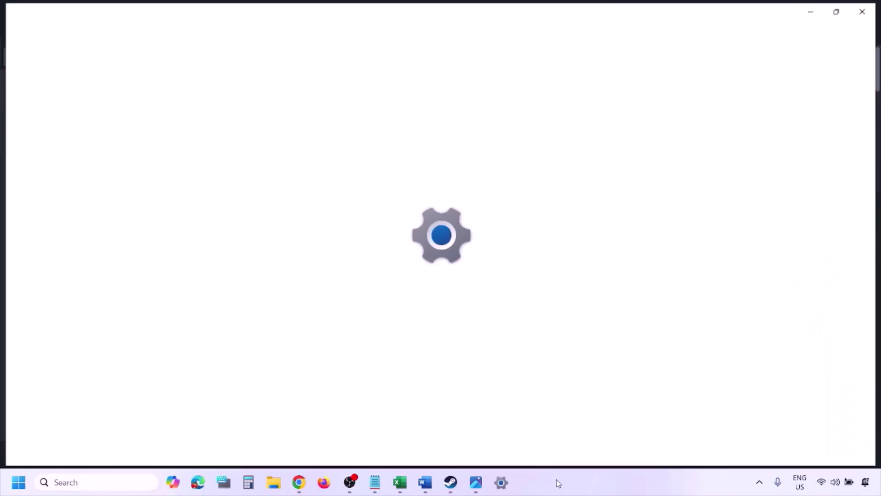
click(90, 360)
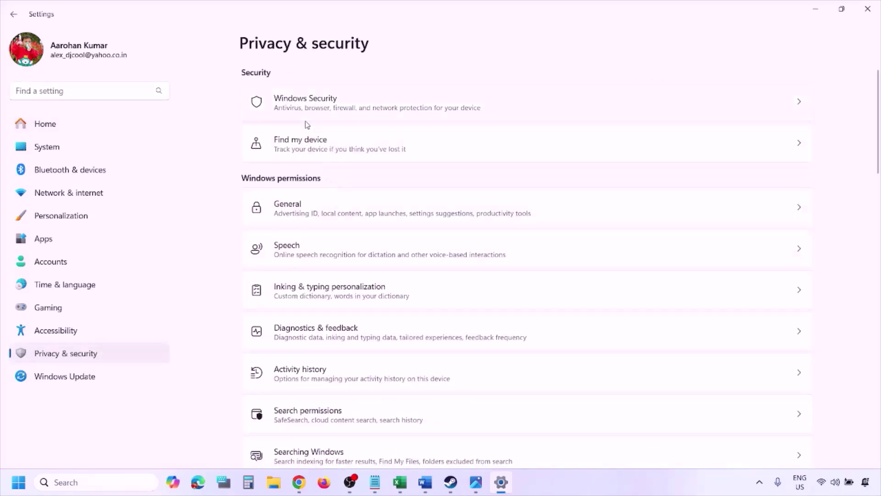
click(317, 108)
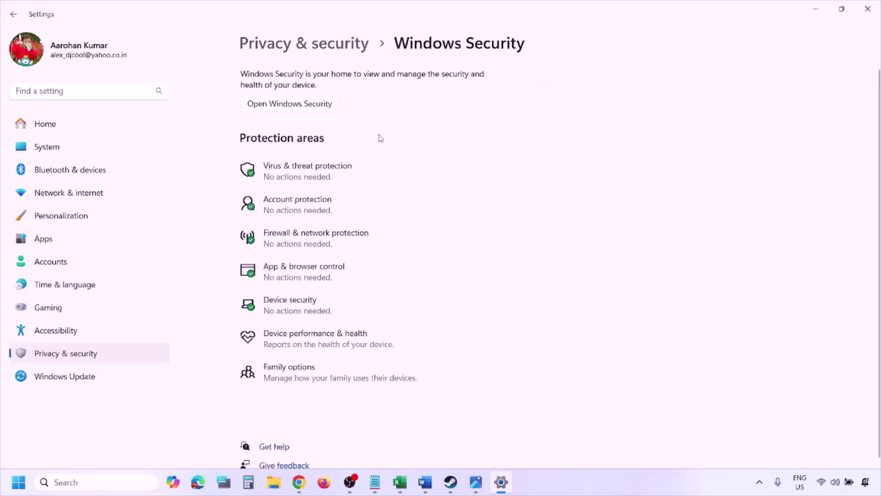
click(323, 179)
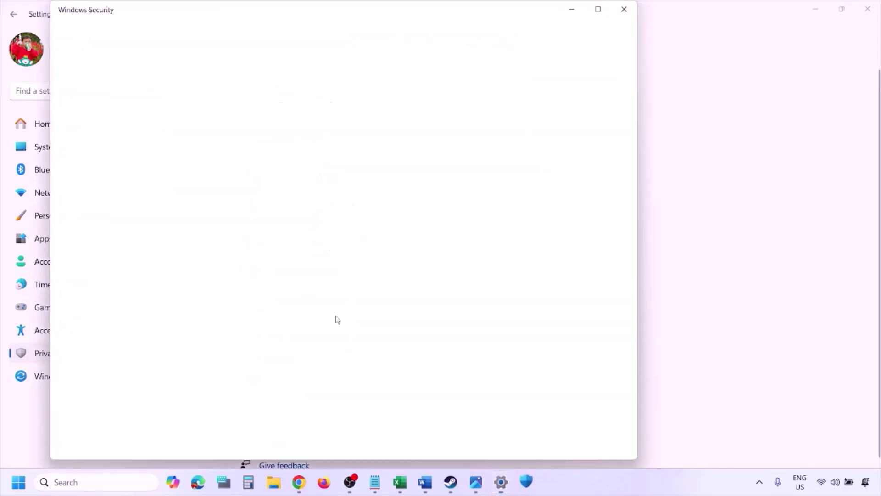
Step: Under Ransomware protection, add a Controlled folder access allowed app via Browse all apps
scroll(337, 320, down, 2)
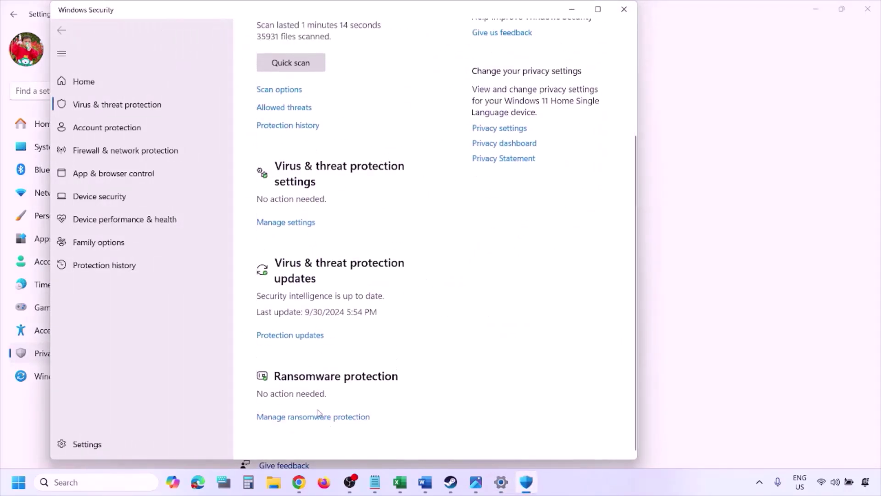
click(323, 418)
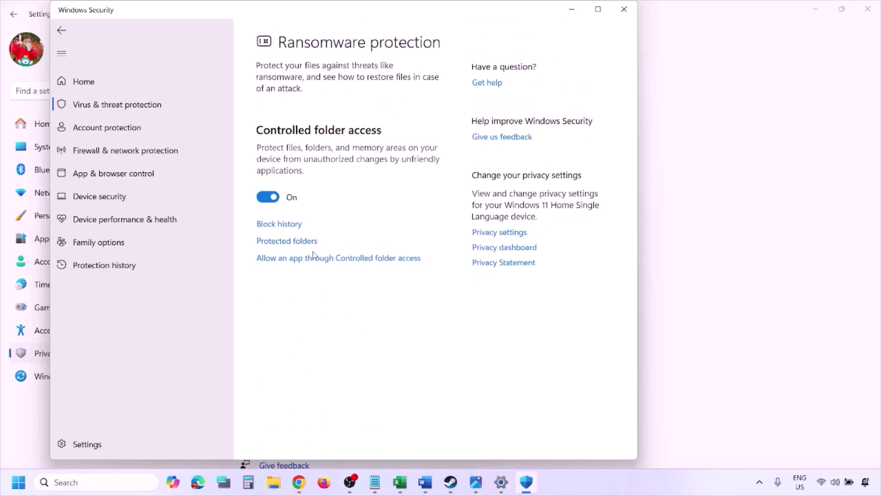
click(334, 260)
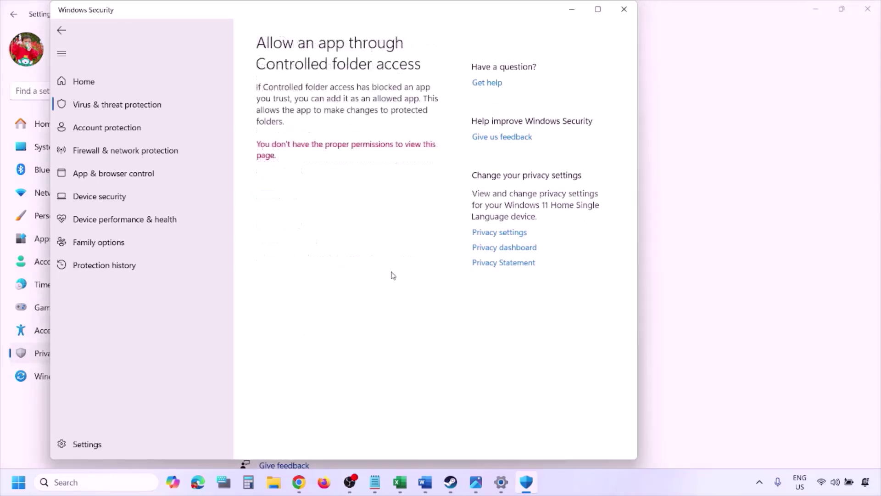
scroll(391, 274, down, 3)
scroll(392, 274, up, 3)
click(327, 151)
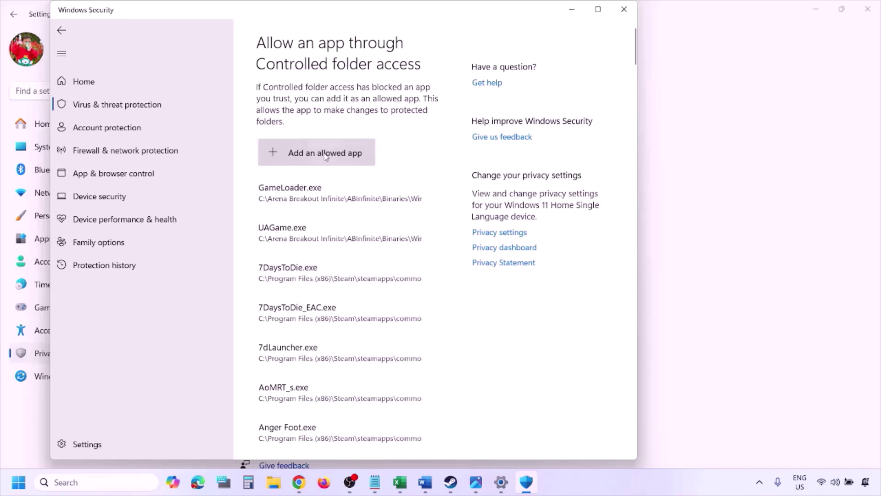
click(331, 201)
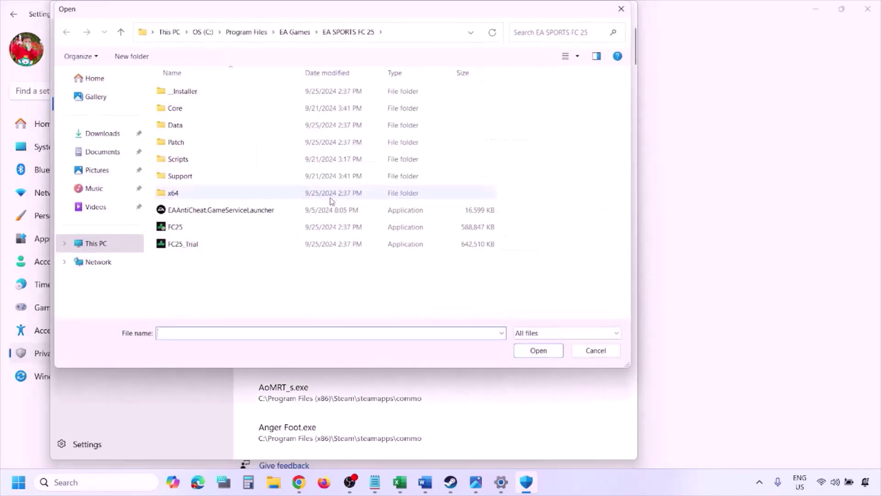
Step: Browse This PC to the Program Files (x86) folder on the OS (C:) drive
click(98, 248)
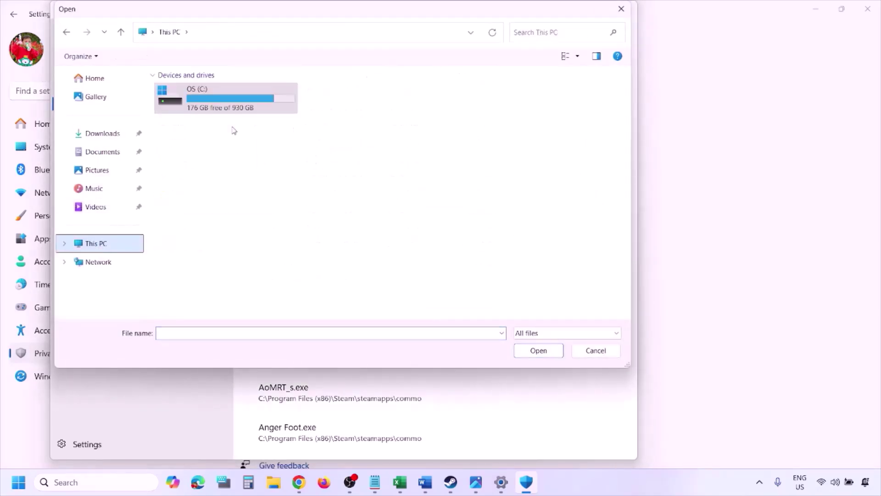
click(231, 106)
double_click(231, 105)
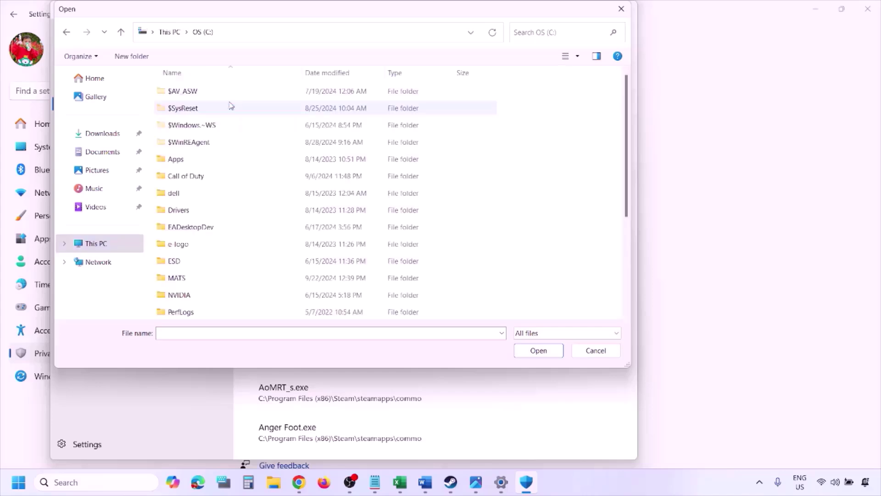
scroll(229, 106, down, 3)
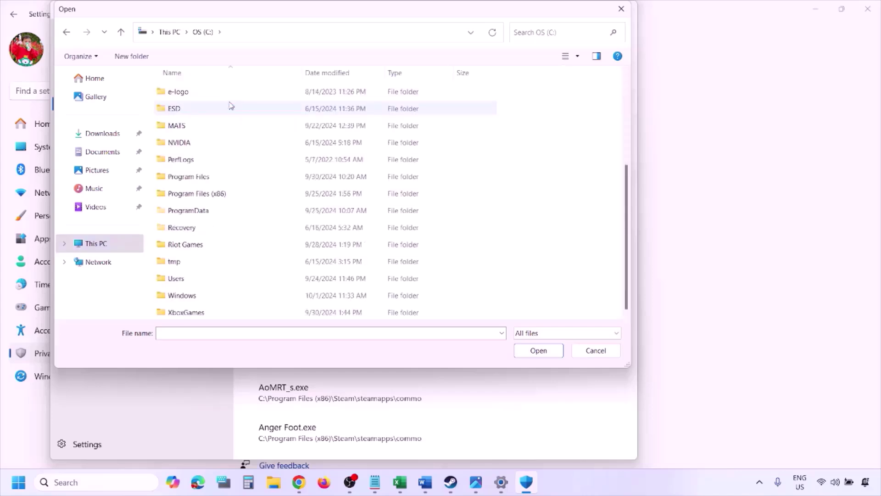
double_click(221, 193)
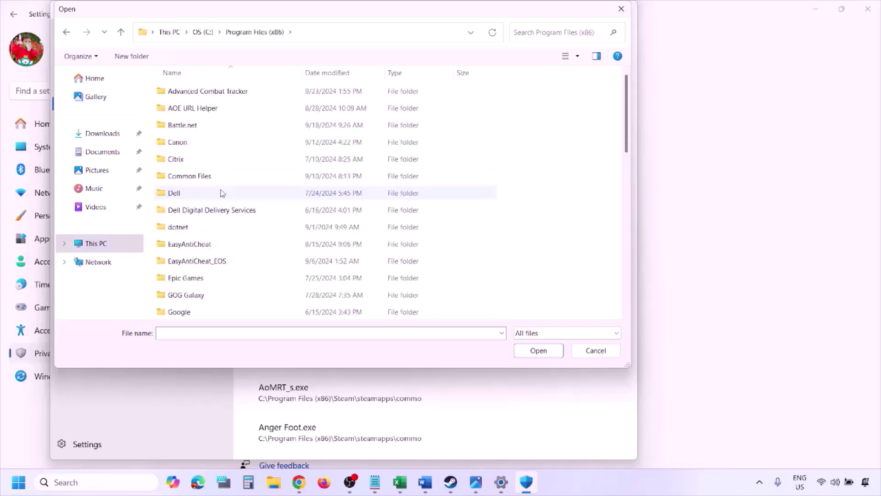
Step: Navigate into Steam > steamapps, then close the file picker without adding an app
scroll(222, 193, down, 4)
scroll(223, 193, down, 4)
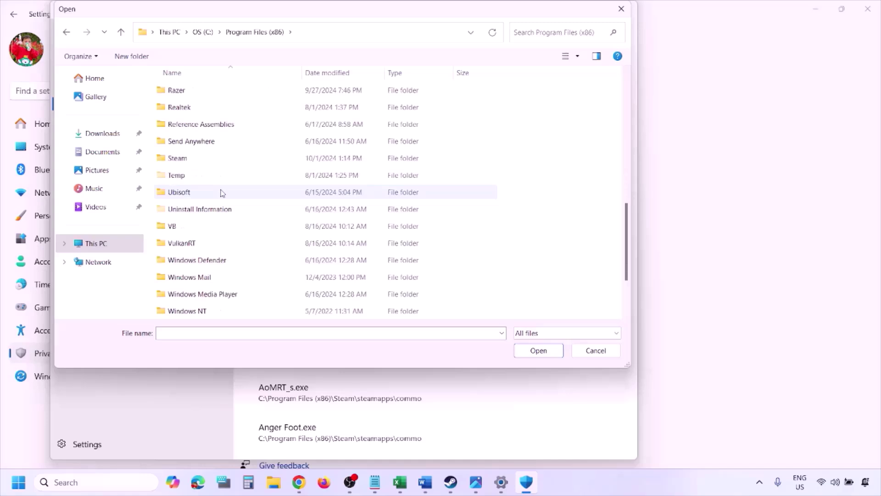
double_click(197, 158)
scroll(204, 200, down, 4)
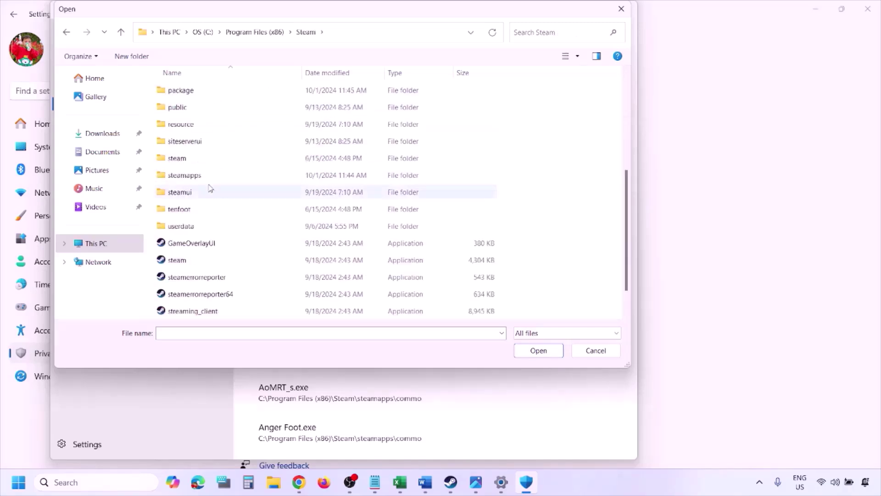
click(202, 178)
double_click(202, 178)
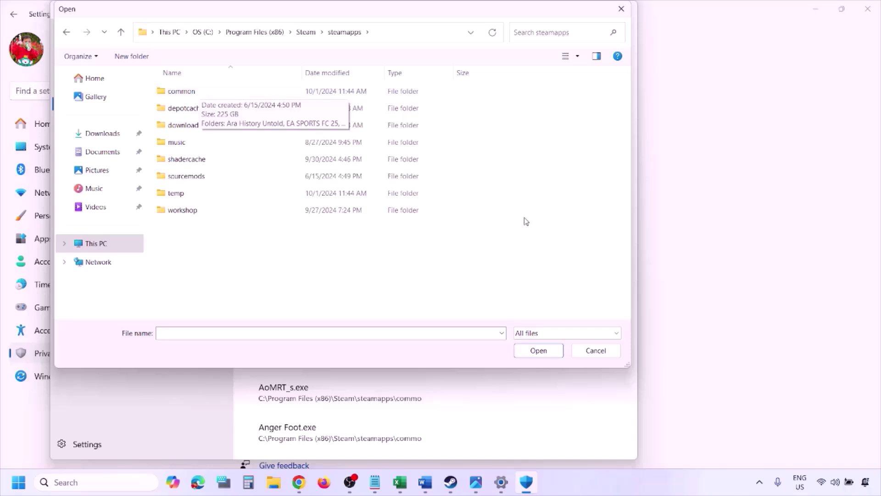
click(596, 351)
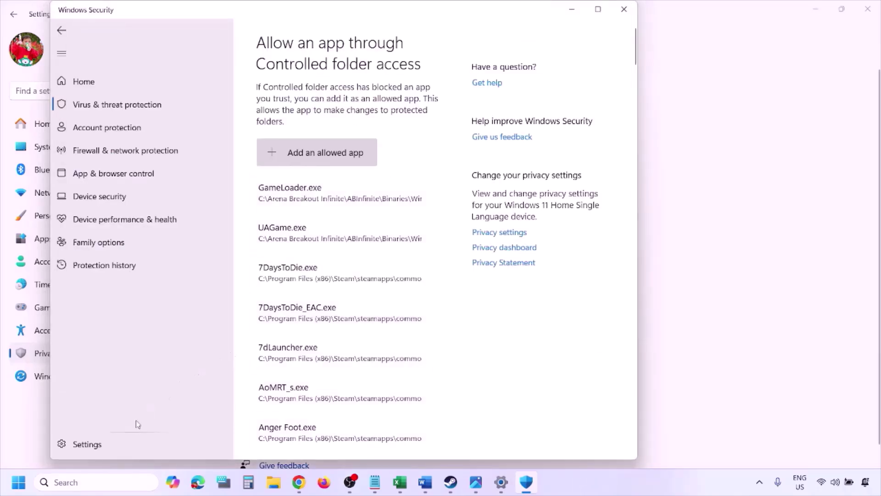
click(91, 482)
Step: Launch Control Panel from search and open System and Security > Windows Defender Firewall's allowed apps list
text(ontrol)
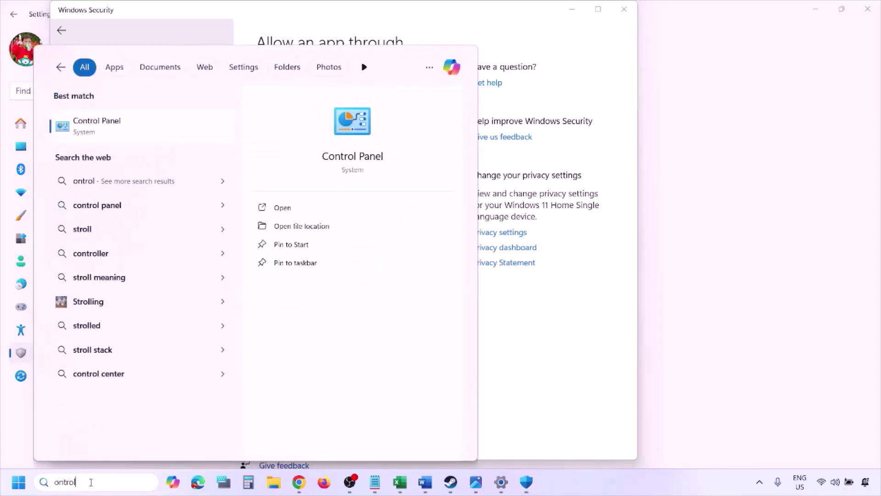
key(Return)
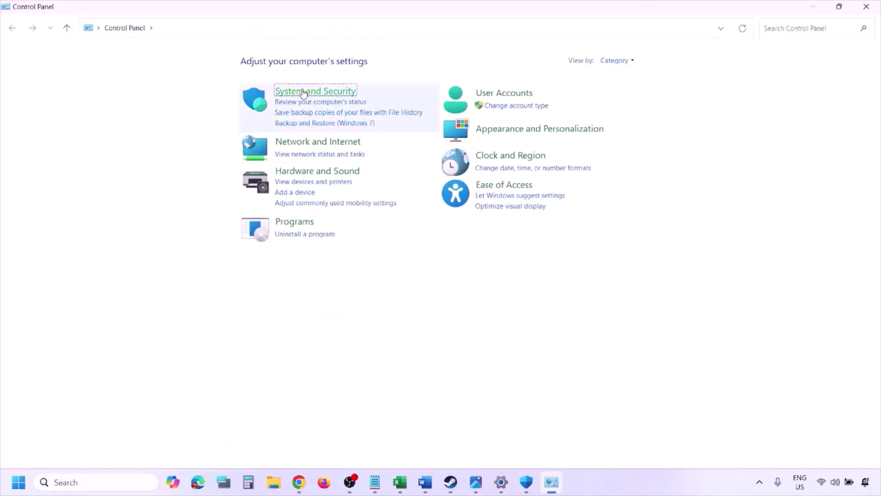
click(304, 93)
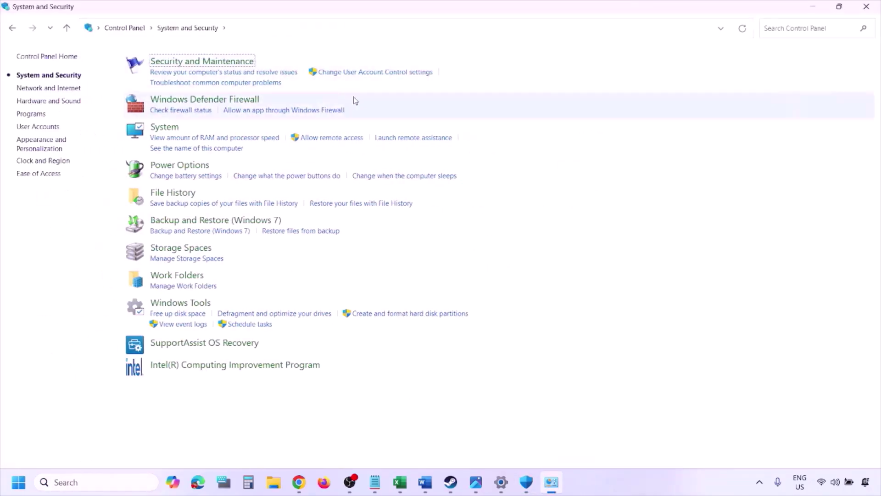
click(238, 100)
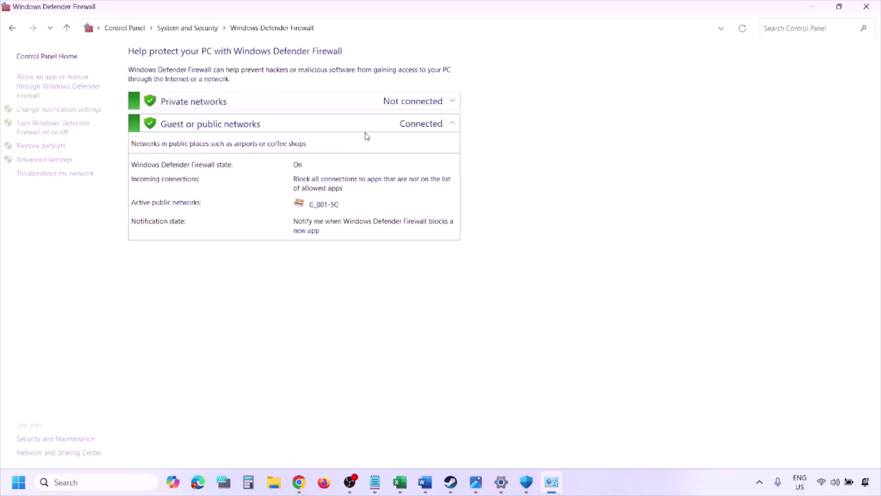
click(61, 85)
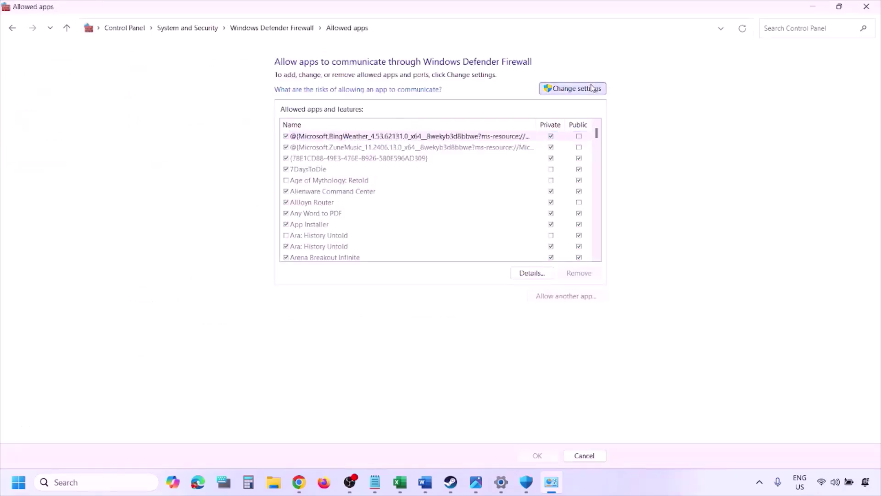
Step: Unlock the firewall's allowed-apps list and browse This PC for a program to allow
click(592, 88)
click(568, 297)
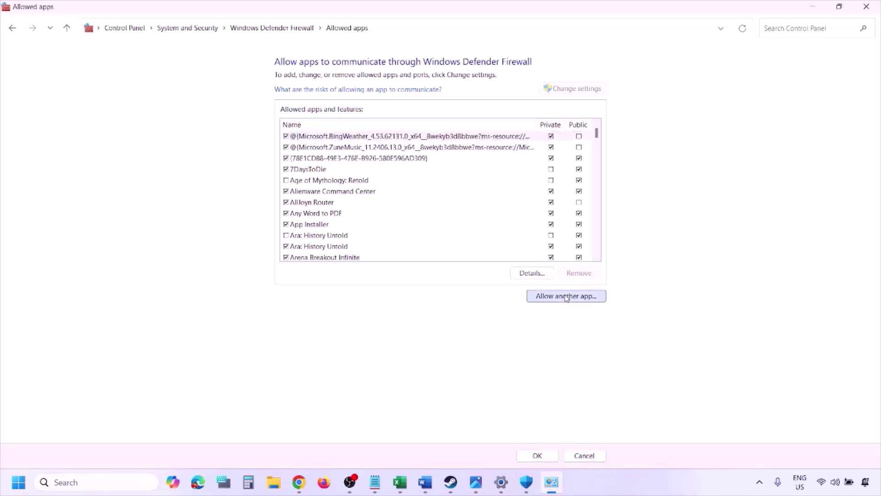
click(518, 296)
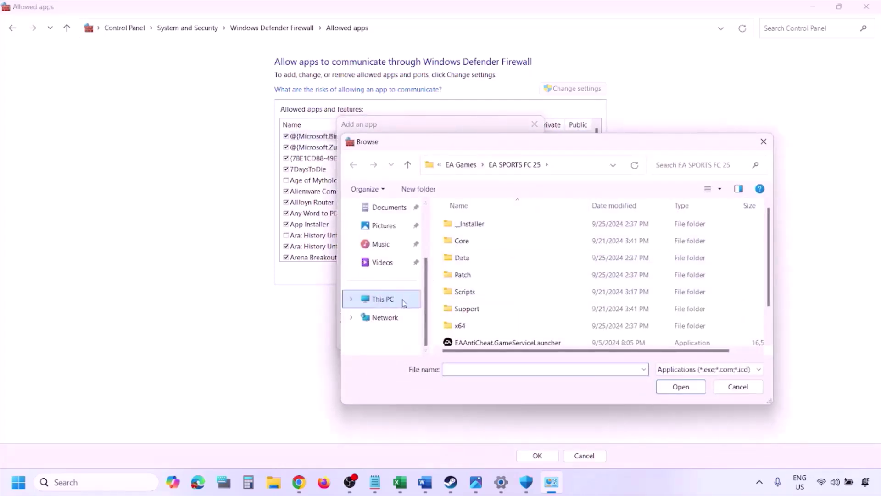
click(404, 299)
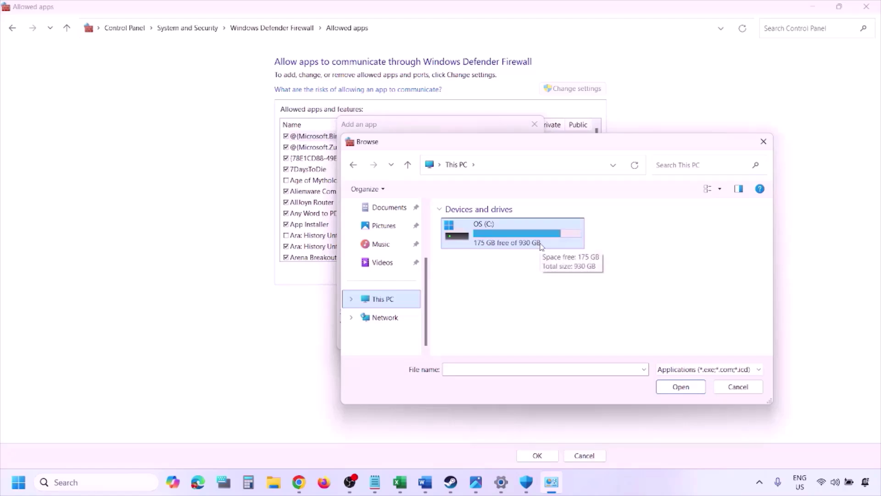
Step: Cancel without adding an app, close the Allowed apps window, and scroll to Step 5 in the Word notes
click(733, 388)
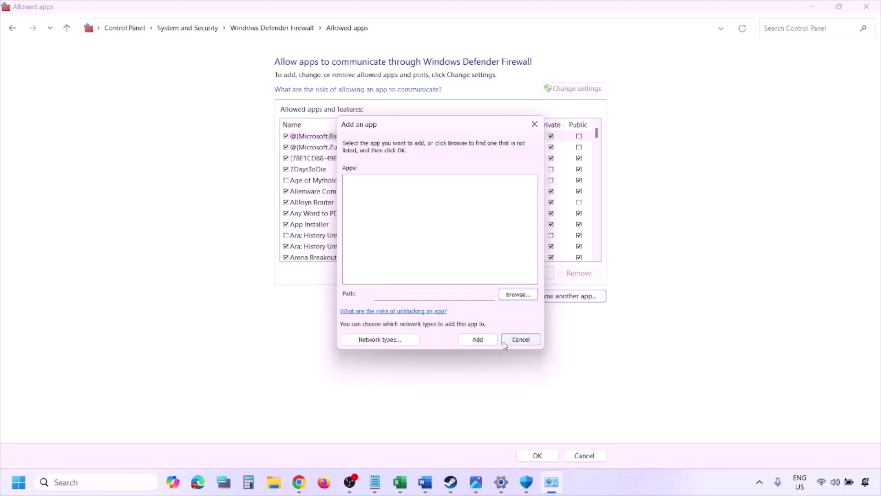
click(516, 340)
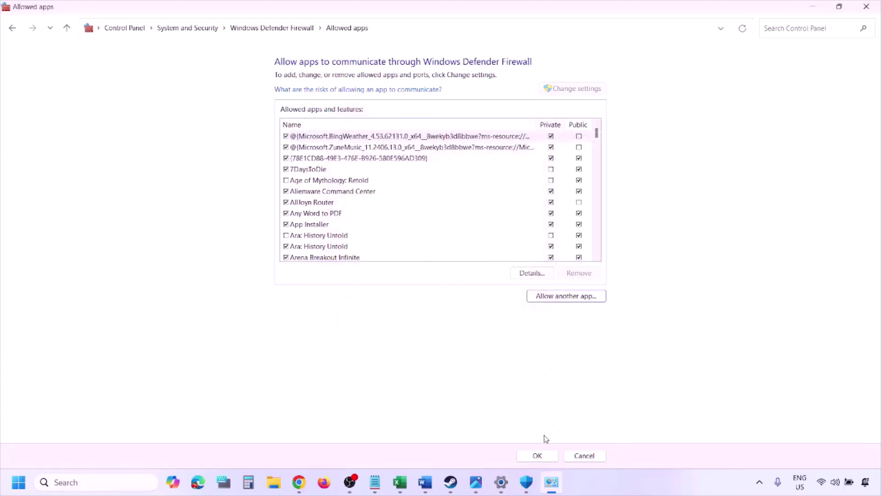
click(866, 6)
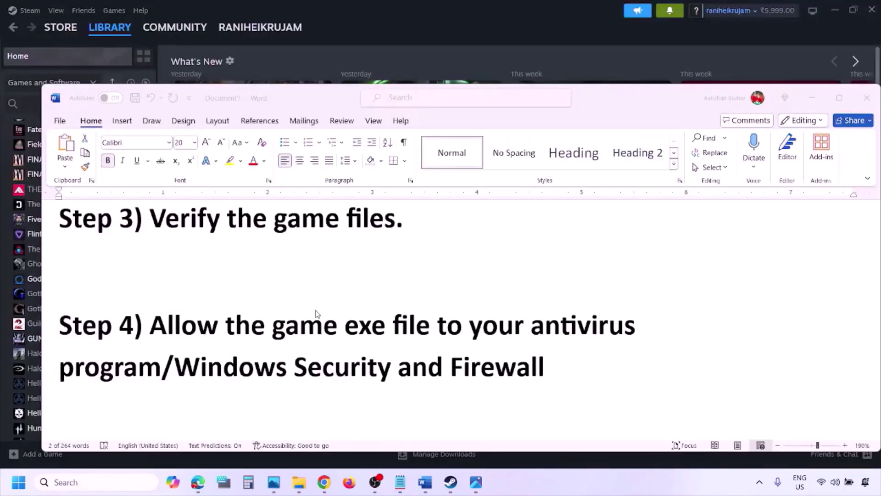
scroll(316, 313, down, 5)
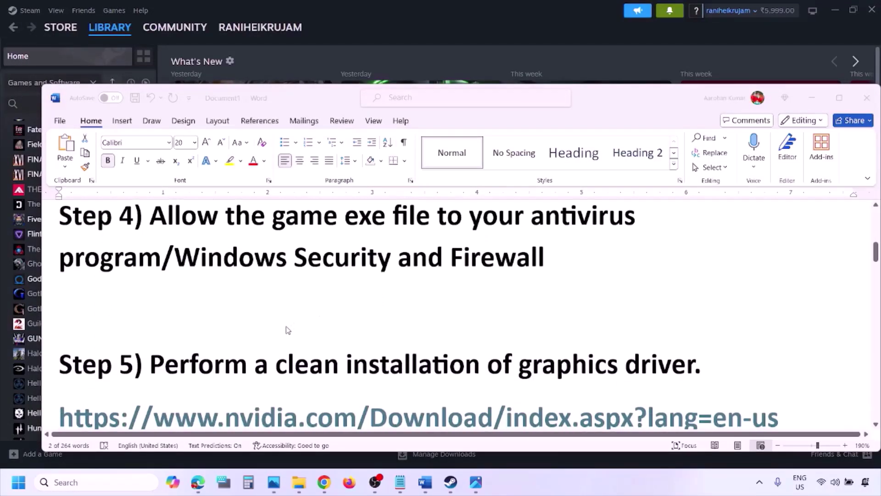